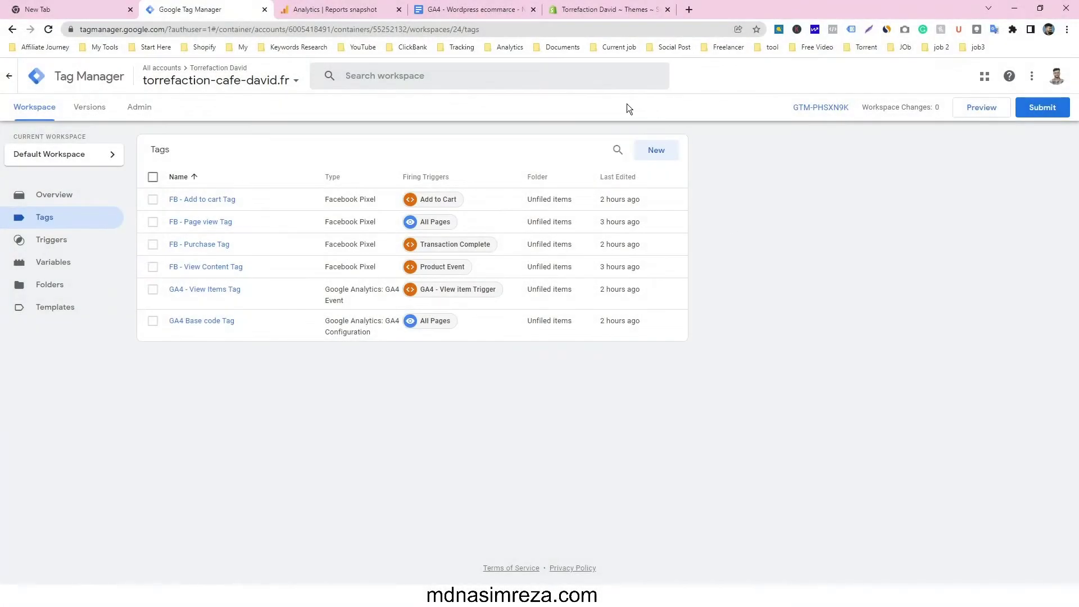
- Start preview mode and connect Tag Assistant to torrefaction-cafe-david.fr
left_click(977, 113)
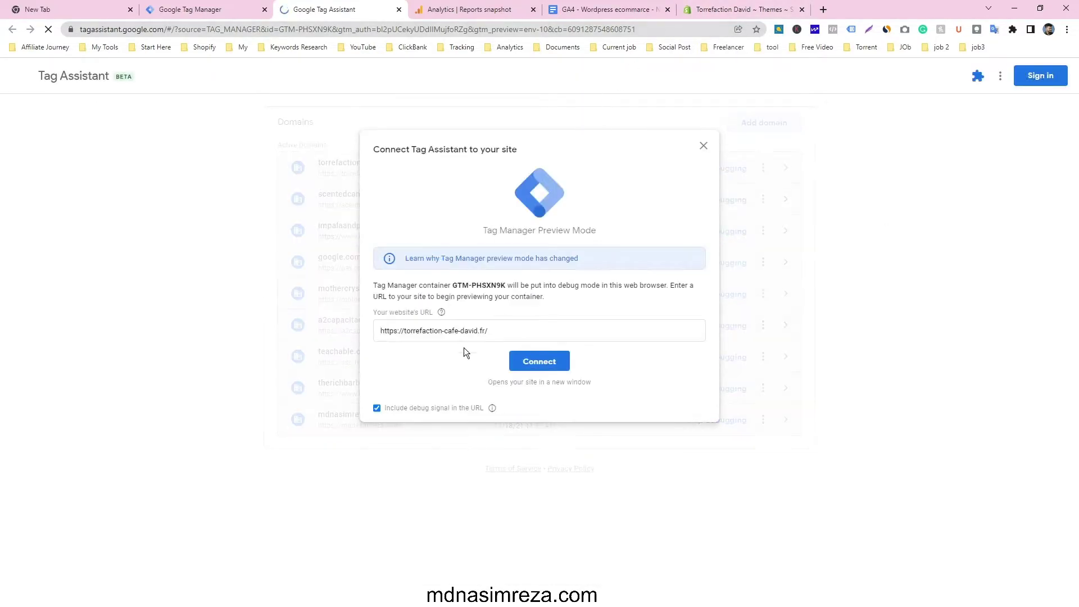
left_click(538, 362)
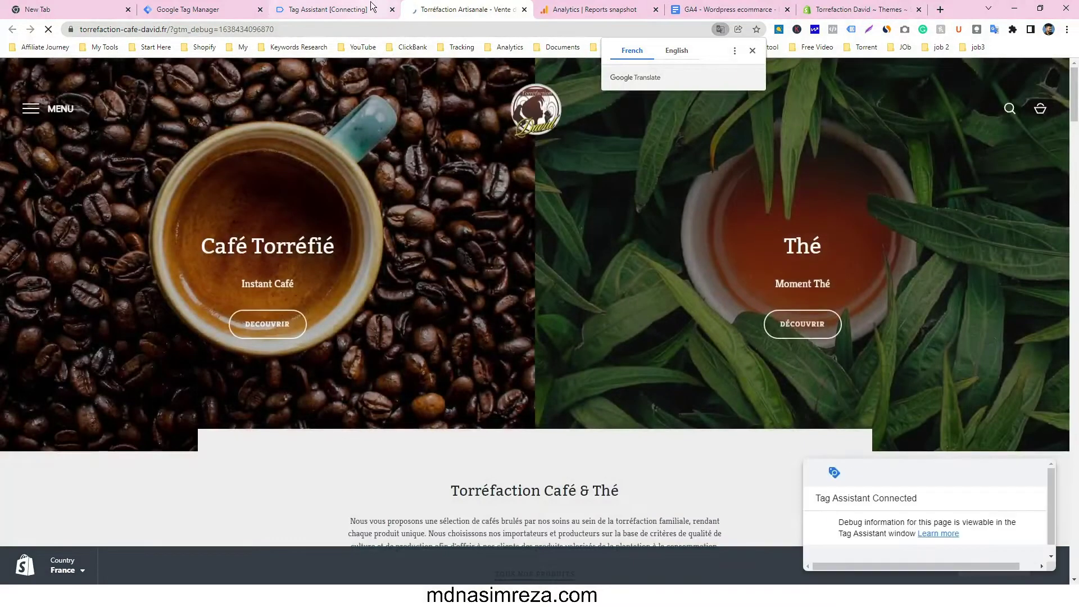
- Dismiss the connection confirmation, then add the Coffret Découverte Moka gift box to the store cart
key("ctrl+shift+Tab")
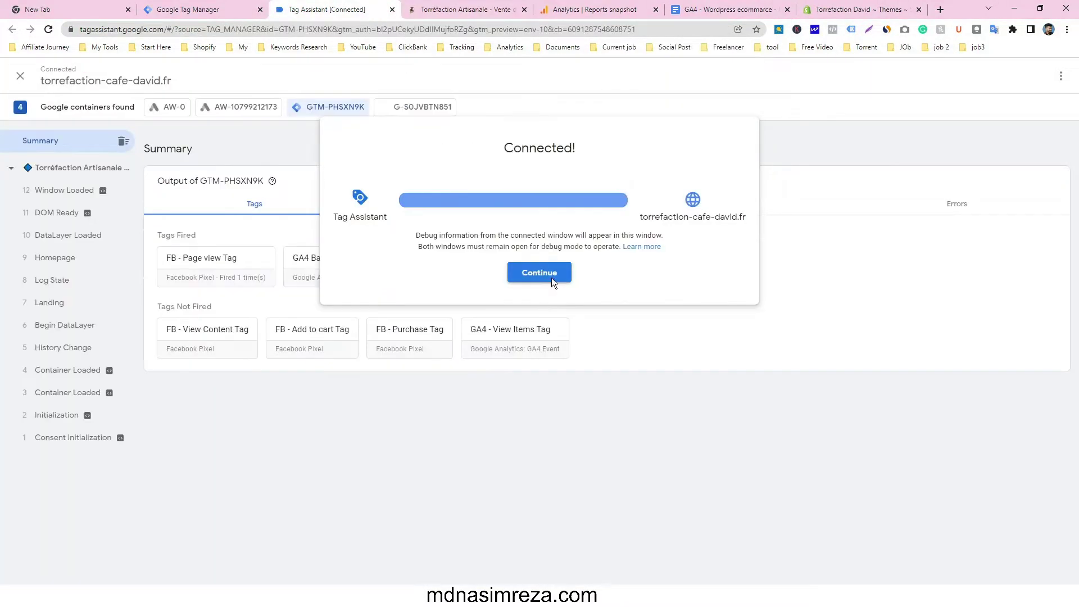
left_click(550, 276)
left_click(472, 9)
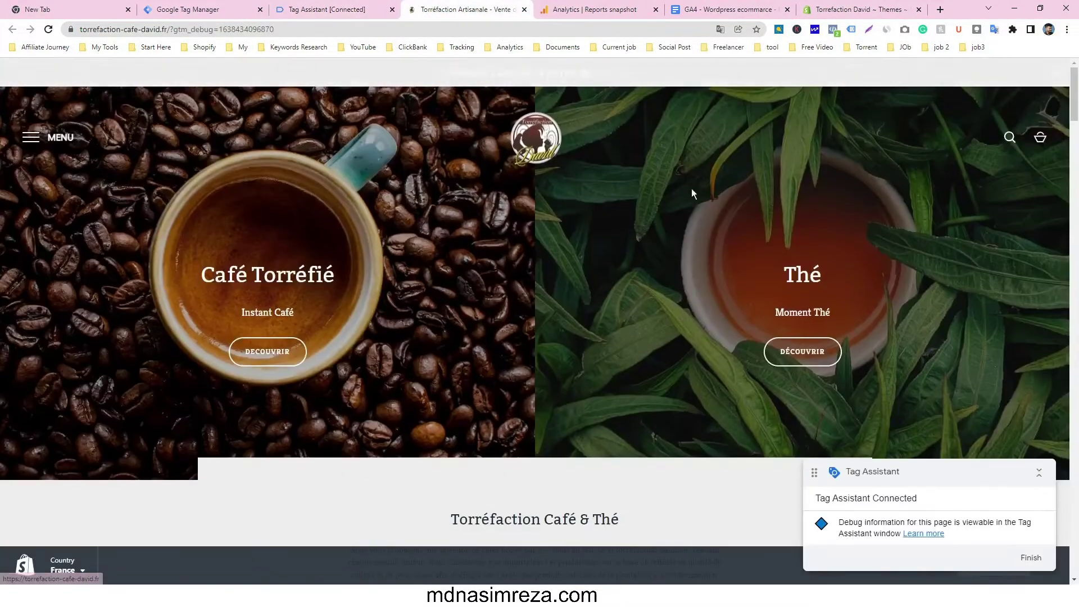
scroll(696, 226, "down", 3)
scroll(696, 226, "down", 9)
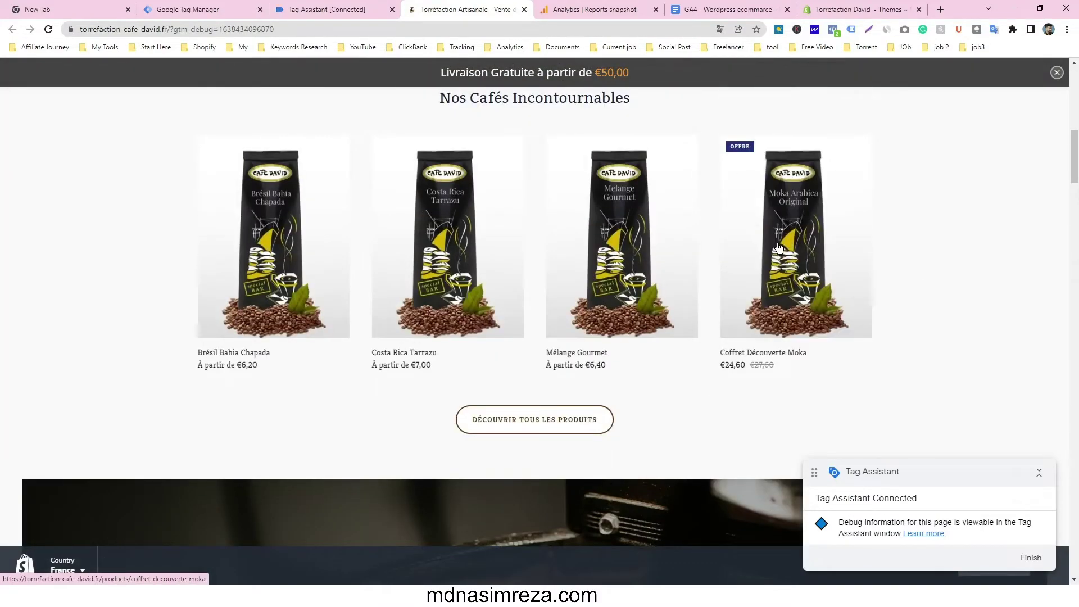
left_click(763, 250)
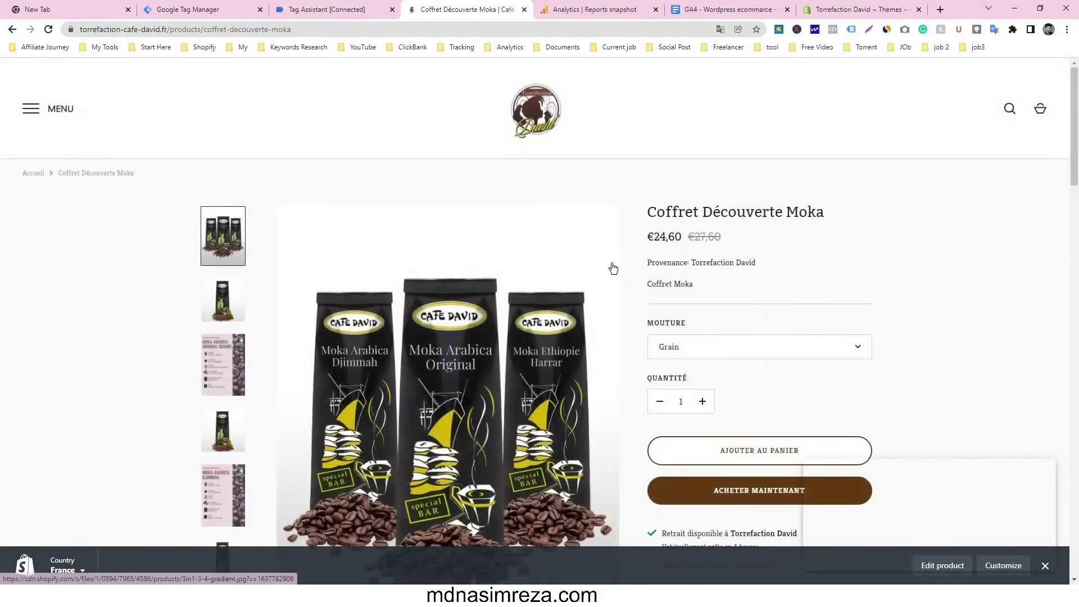
scroll(780, 362, "down", 1)
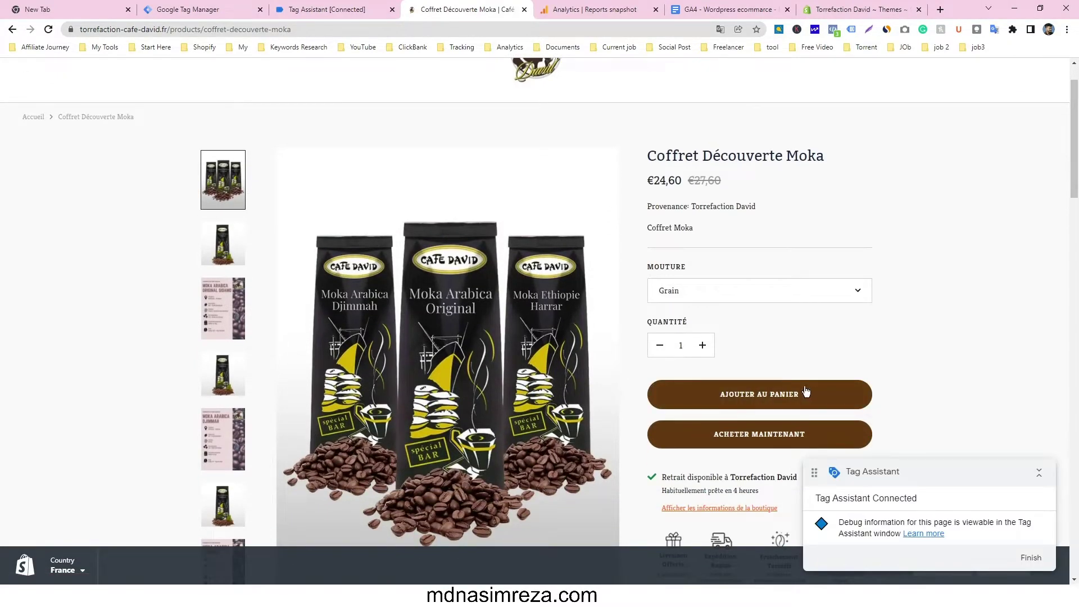
left_click(758, 395)
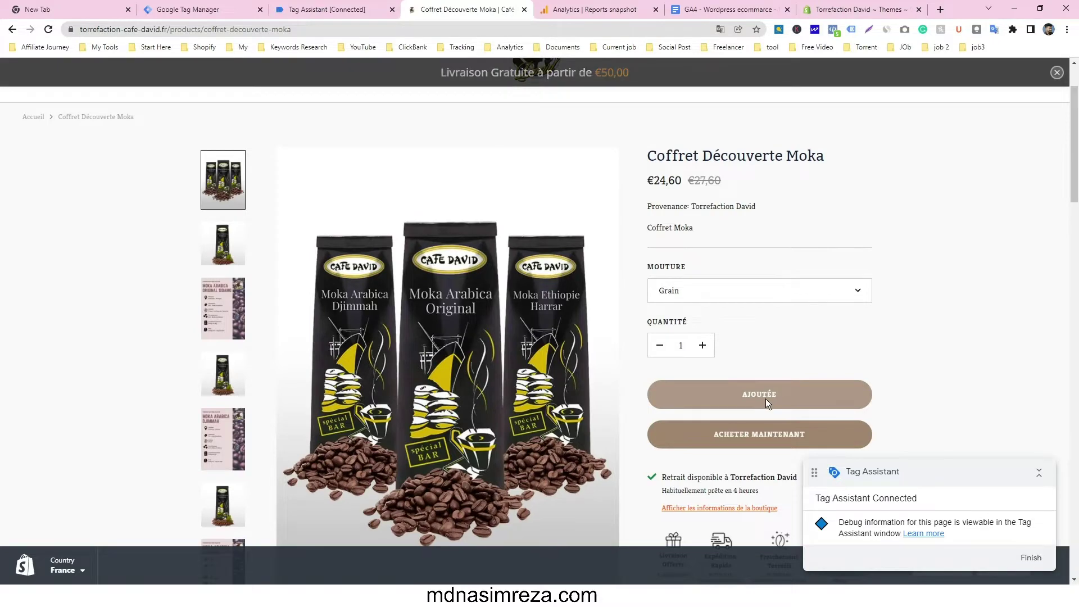
left_click(320, 9)
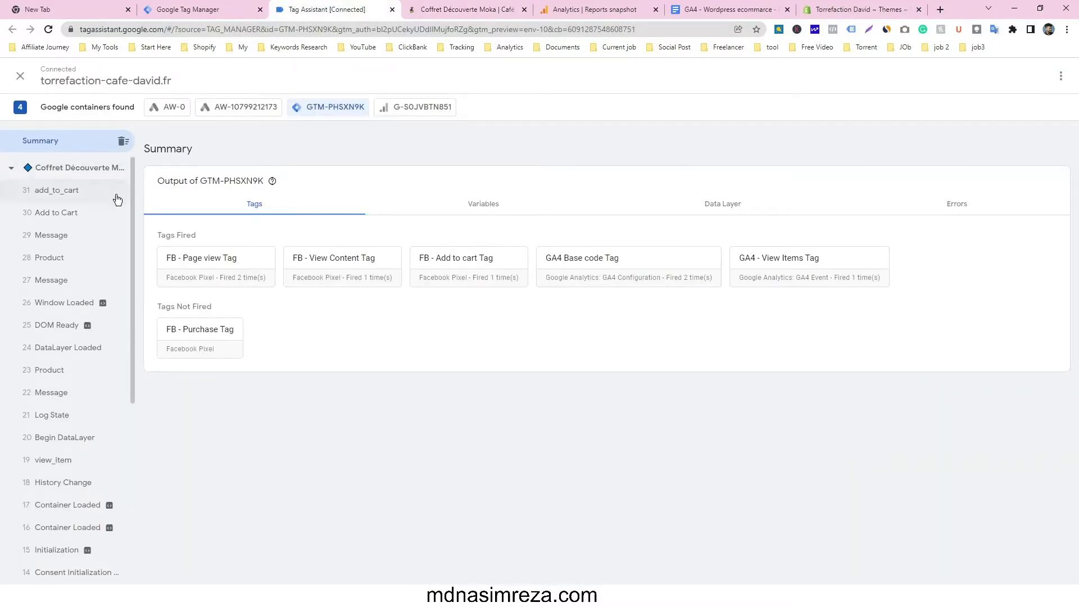
- Inspect the 31 add_to_cart event, which fired no tags, and select its event name
left_click(79, 195)
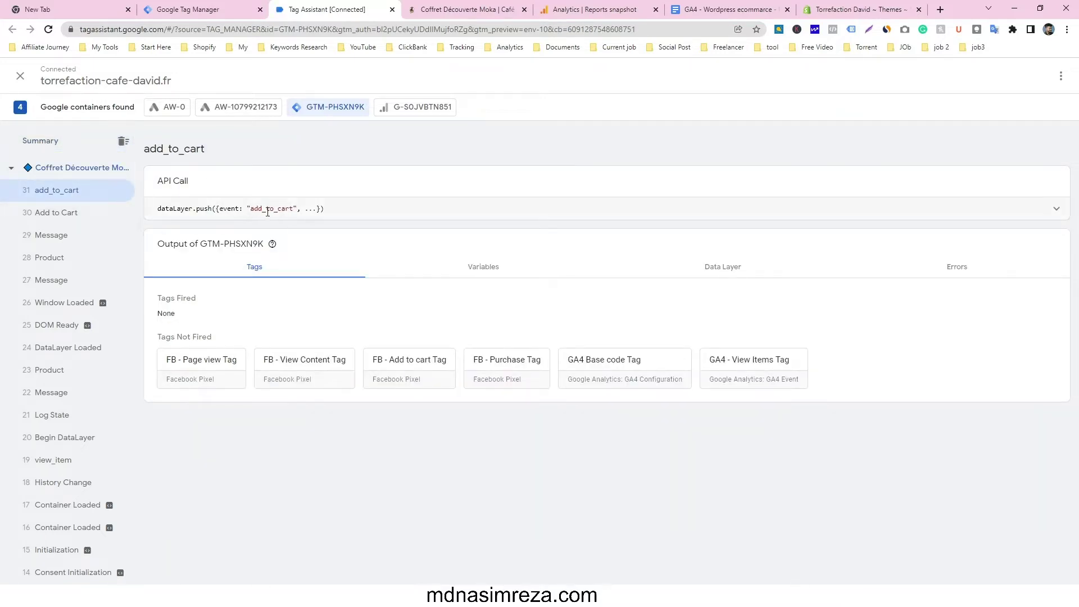
left_click_drag(252, 207, 286, 207)
- Bring up the Add to cart section of the GA4 - Wordpress ecommarce notes
left_click(731, 9)
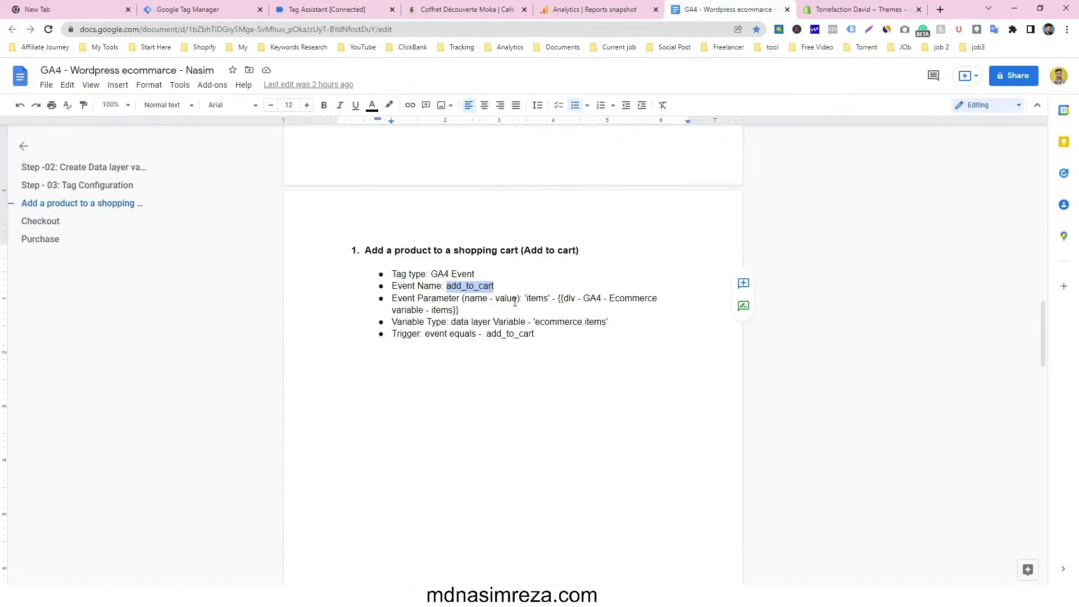
left_click(463, 325)
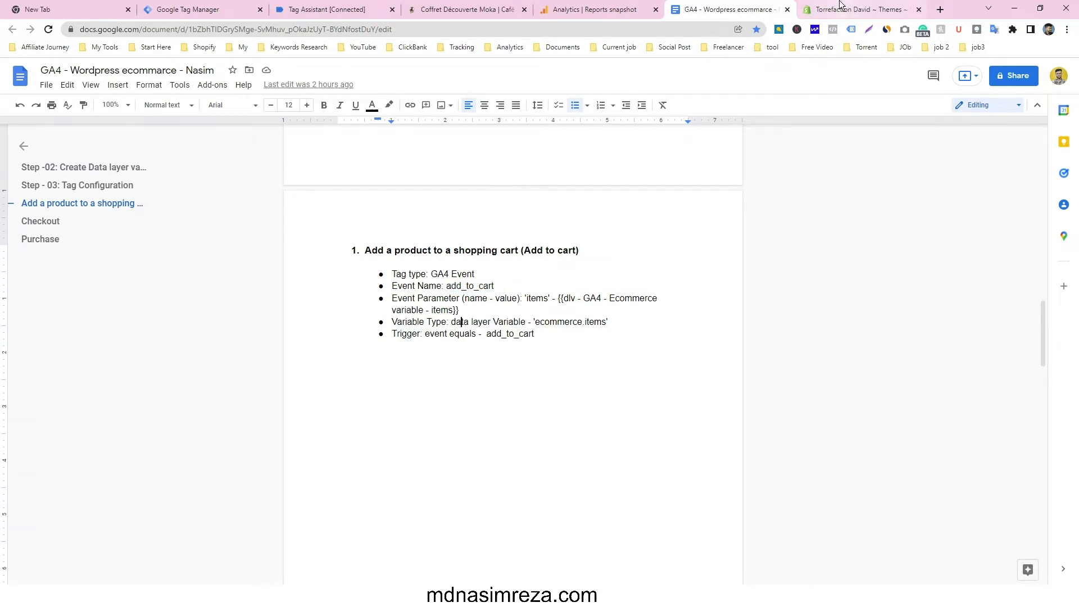
- Check the add_to_cart event again, then start a new trigger in Tag Manager's Triggers list
left_click(381, 7)
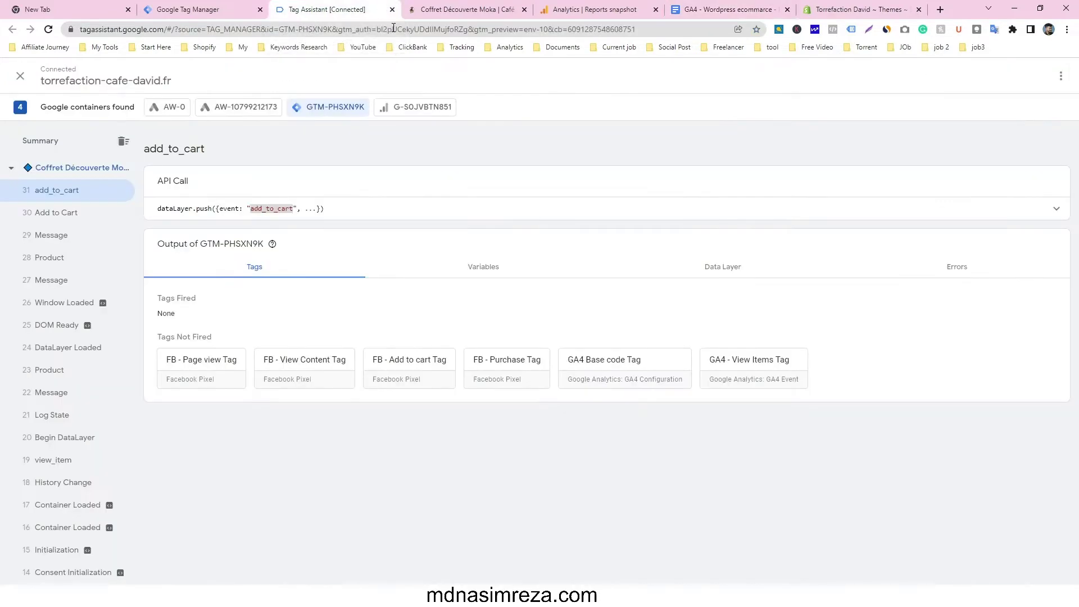
left_click(189, 8)
left_click(63, 251)
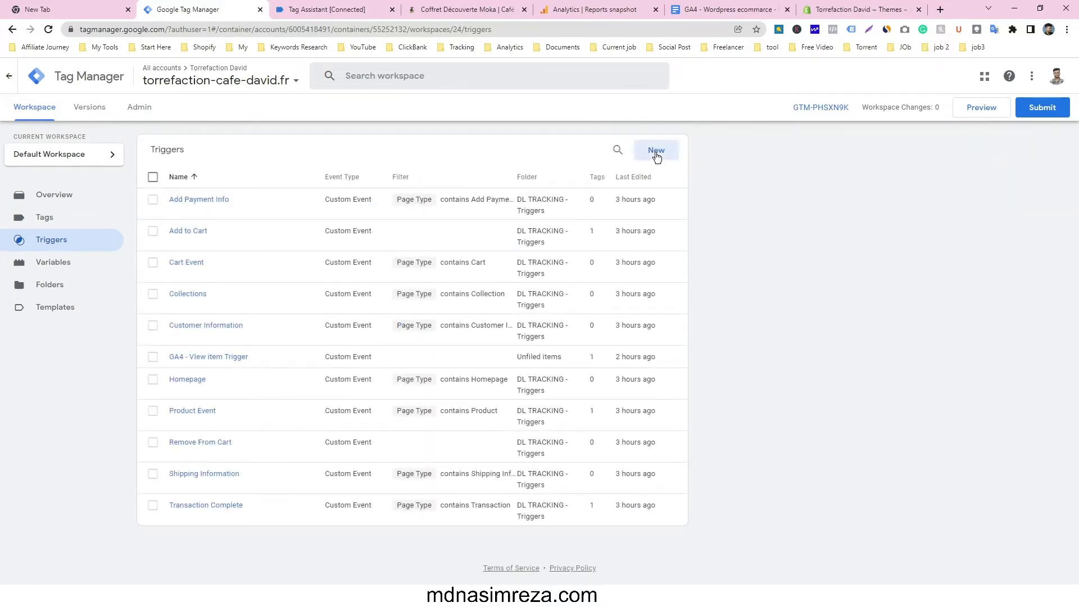
left_click(656, 152)
- Make the trigger a Custom Event with event name add_to_cart, copied from Tag Assistant
left_click(601, 191)
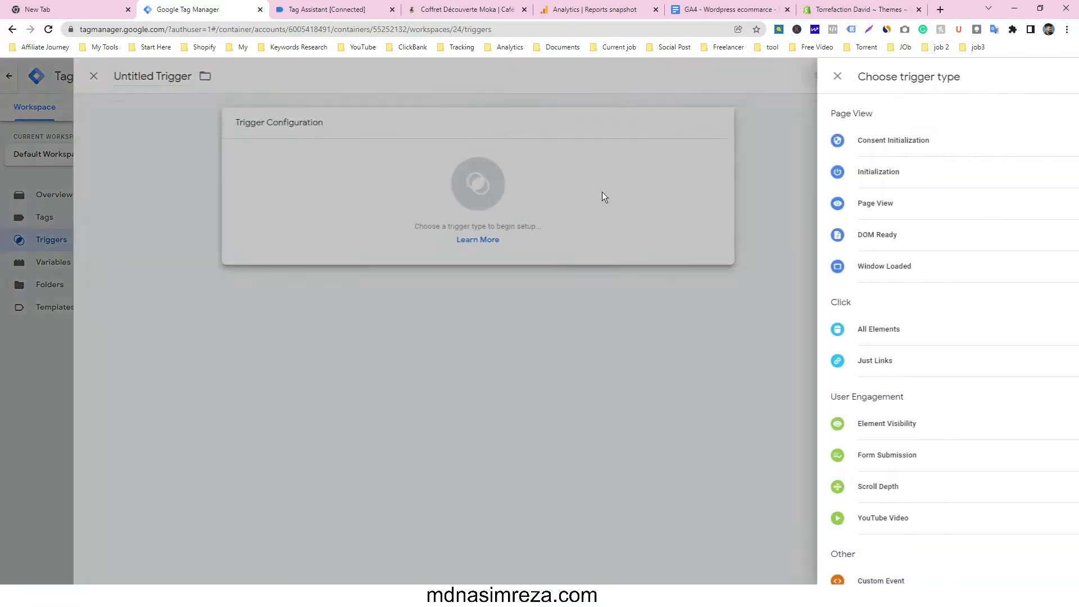
scroll(840, 460, "down", 3)
left_click(790, 444)
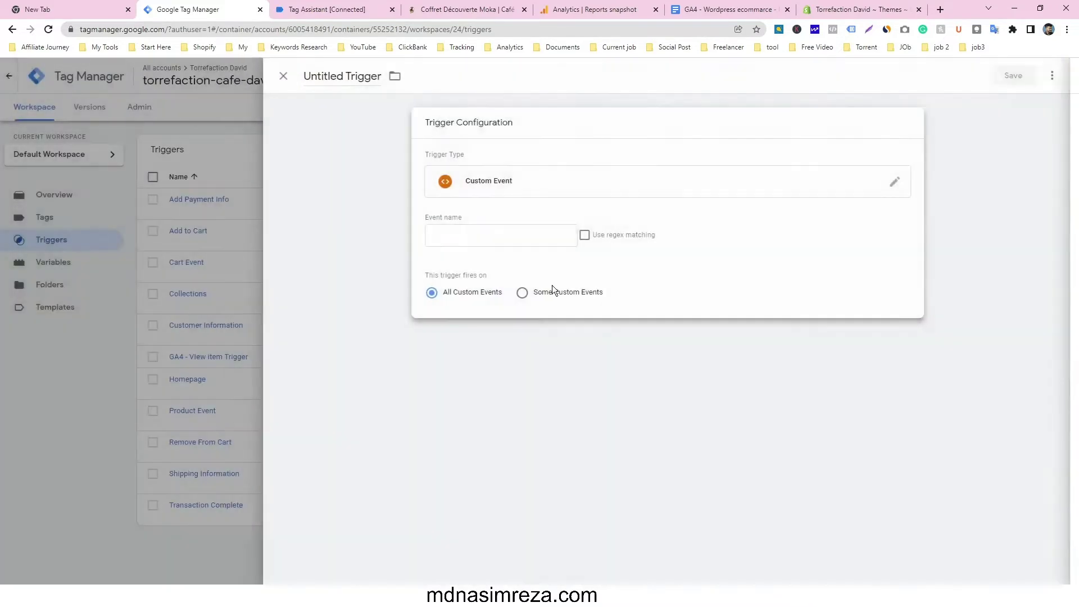
left_click(503, 229)
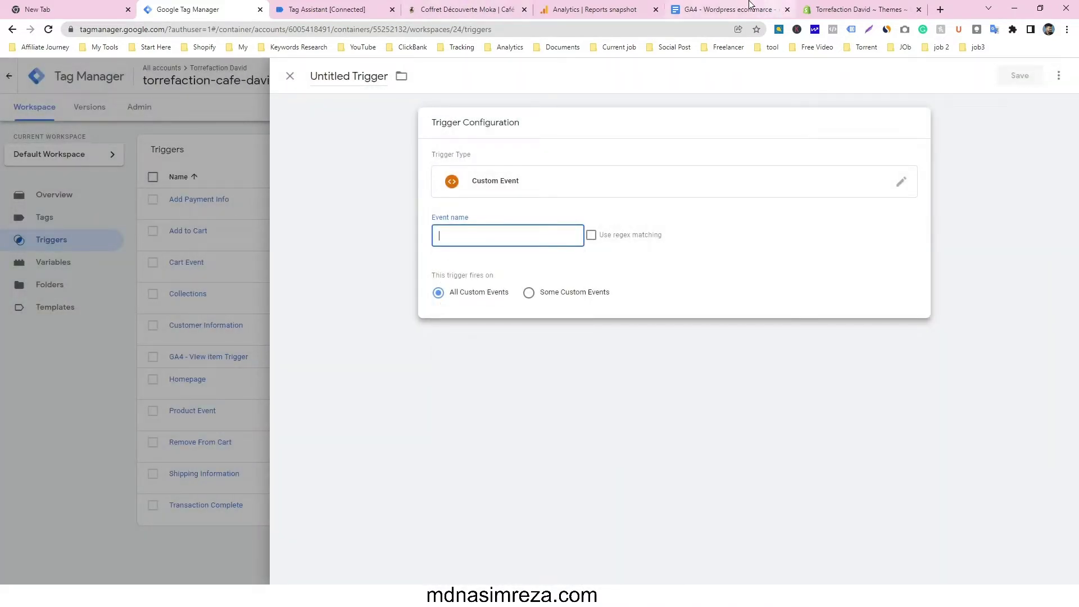
left_click(428, 7)
left_click(362, 5)
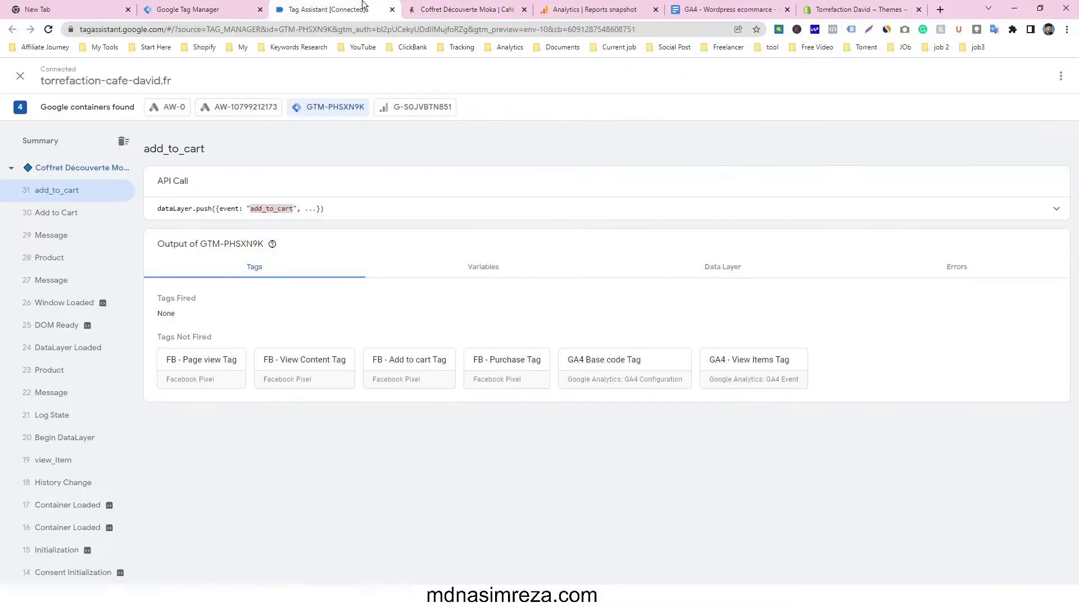
right_click(267, 210)
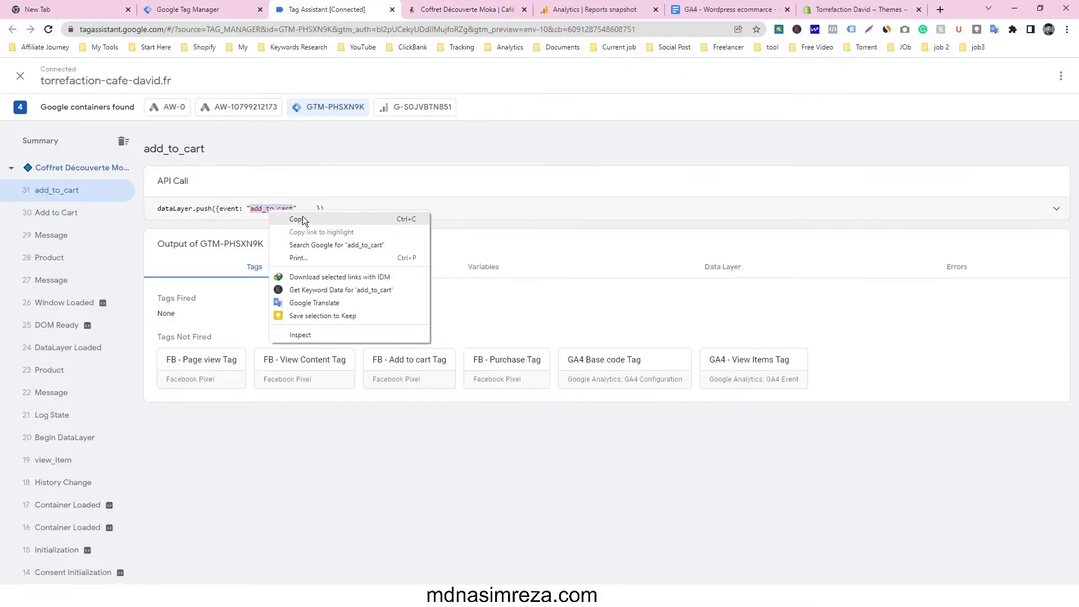
left_click(302, 216)
left_click(258, 5)
type("add_to_cart")
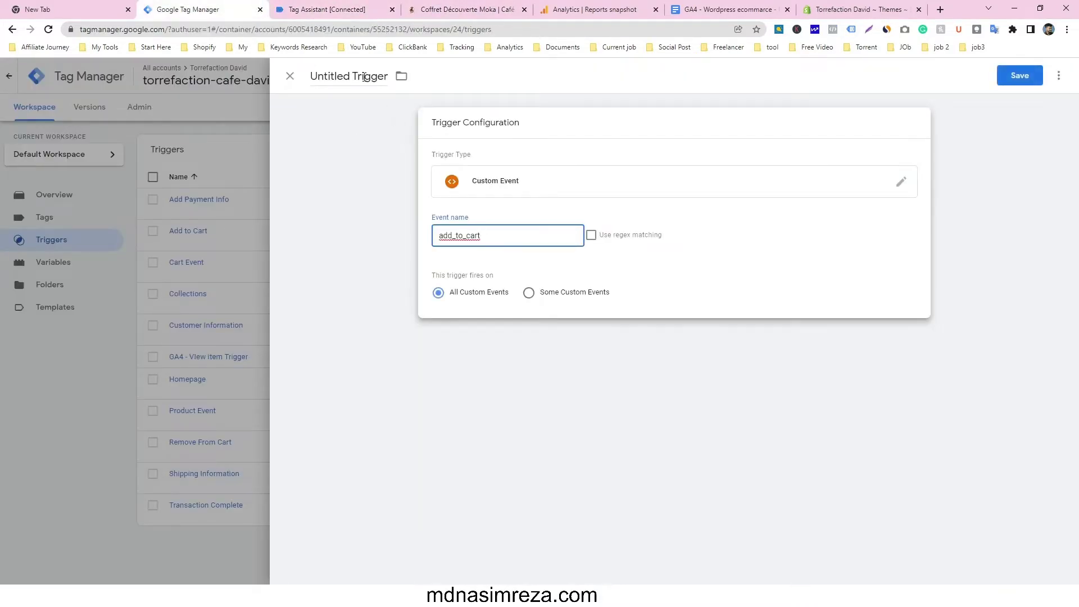
- Rename the trigger to 'GA4 - add to cart Trigger' and save it
double_click(348, 75)
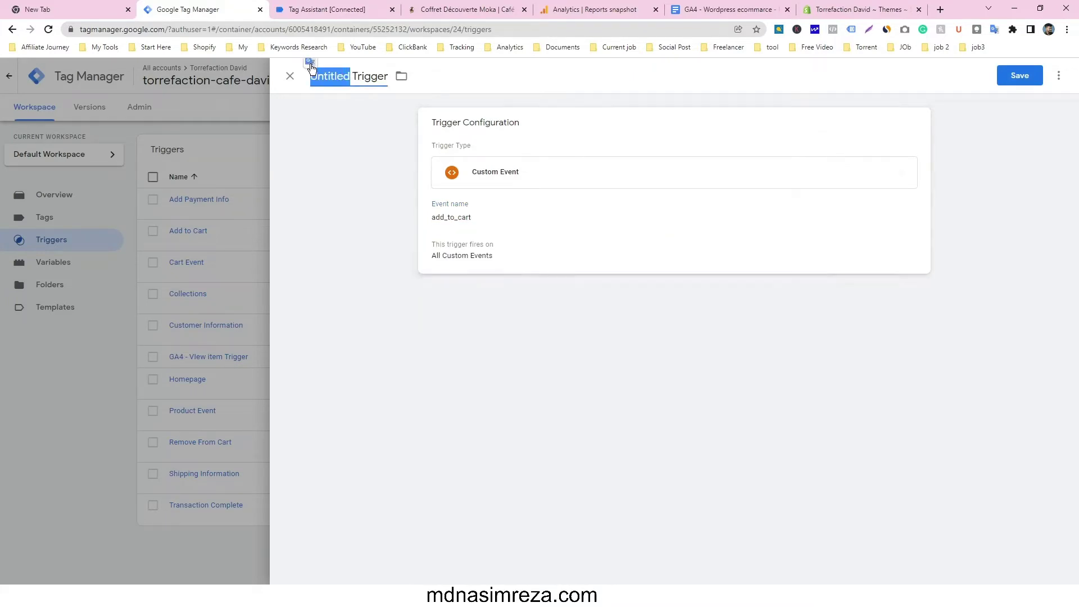
type("GA")
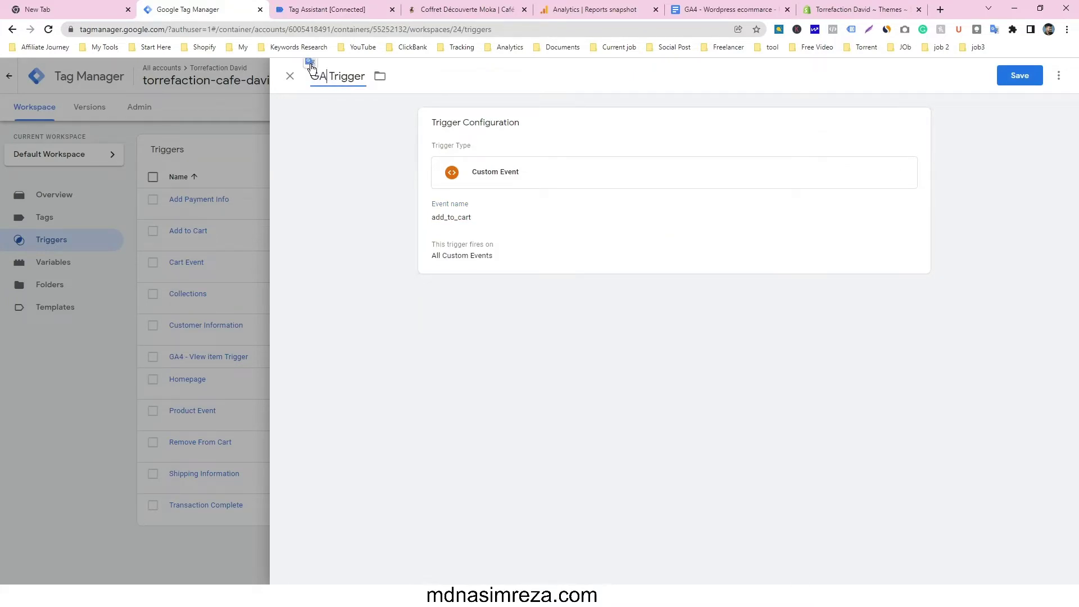
type("4 - add to cart")
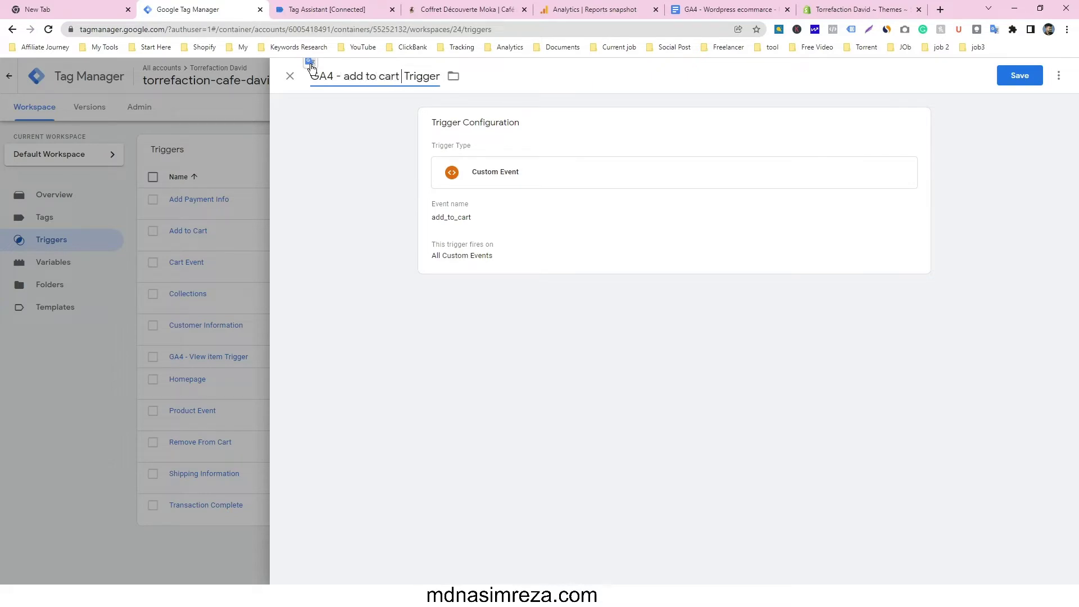
left_click(1015, 75)
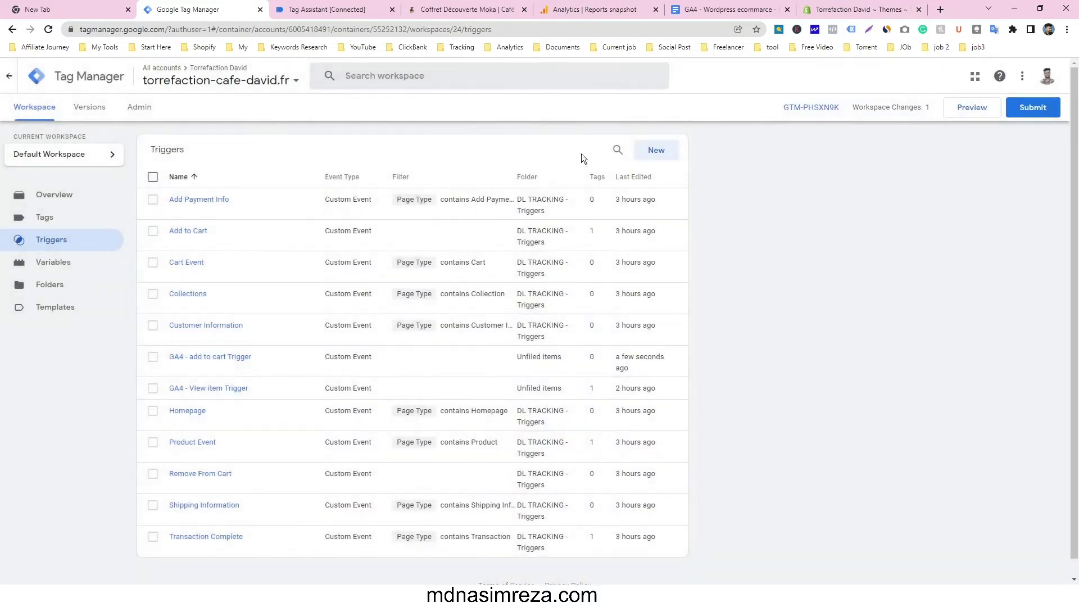
- Start a new Google Analytics: GA4 Event tag with GA4 Base code Tag as configuration tag
left_click(68, 223)
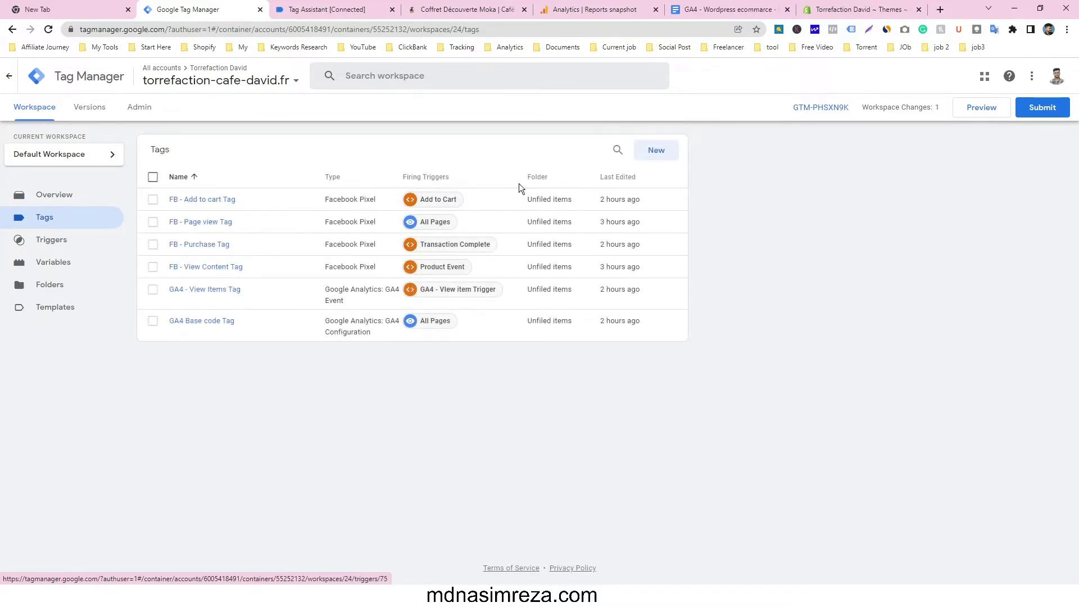
left_click(656, 150)
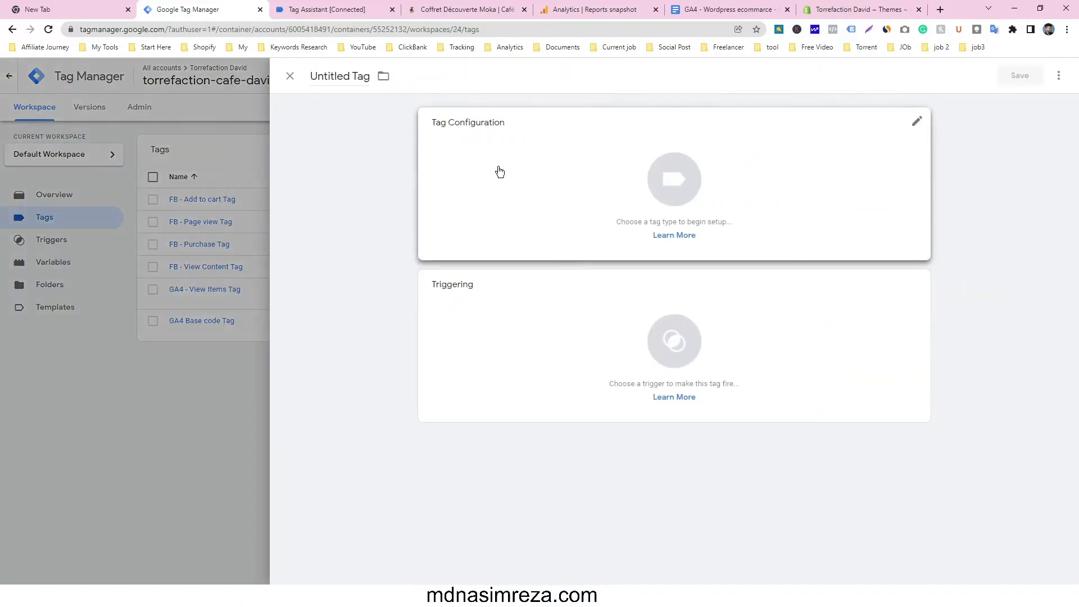
left_click(569, 163)
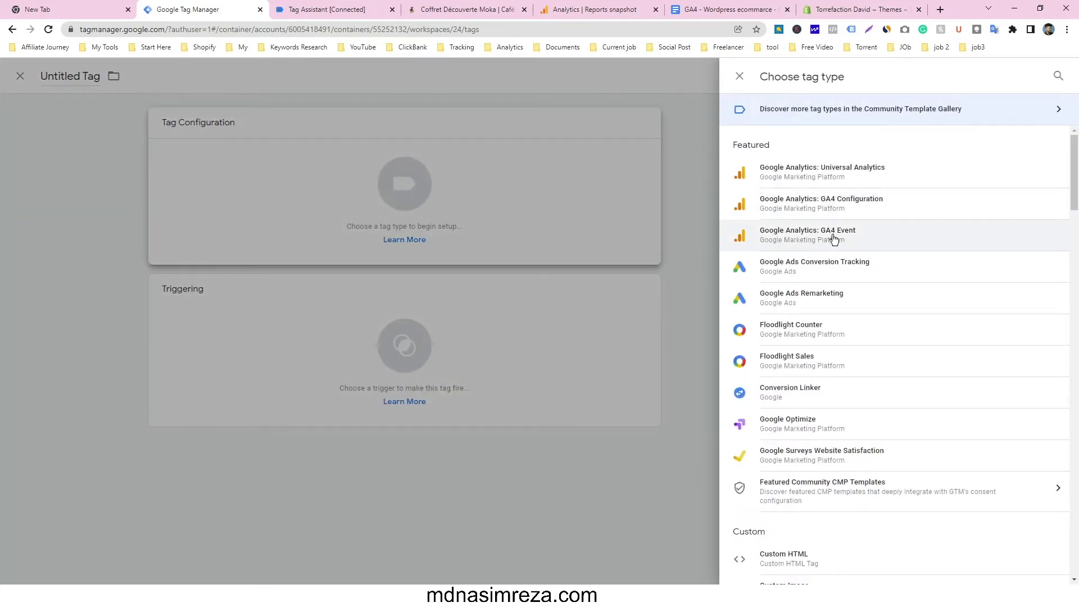
left_click(834, 239)
left_click(514, 238)
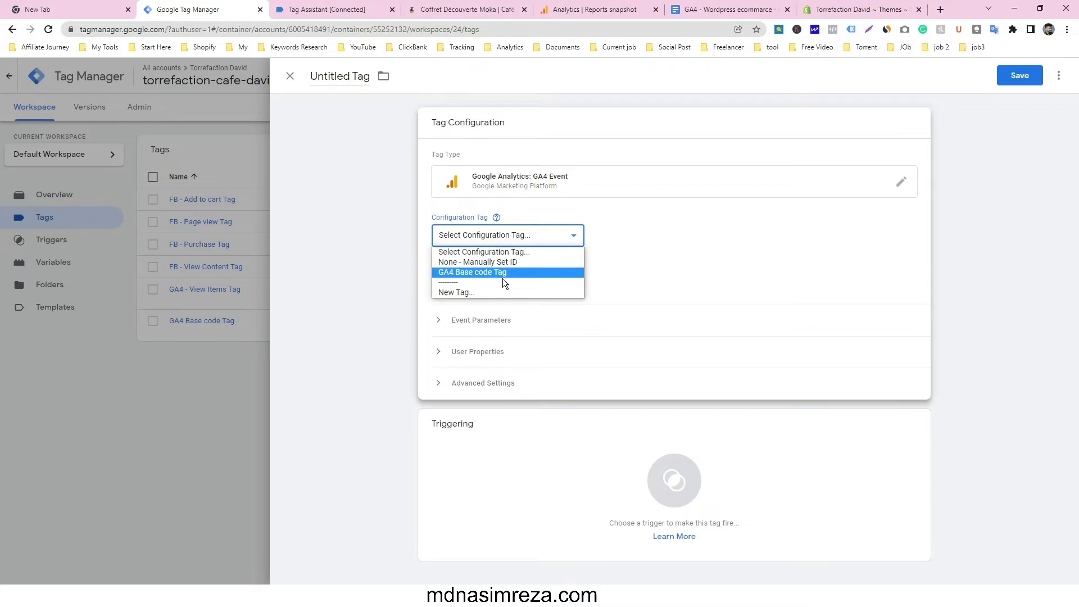
left_click(511, 272)
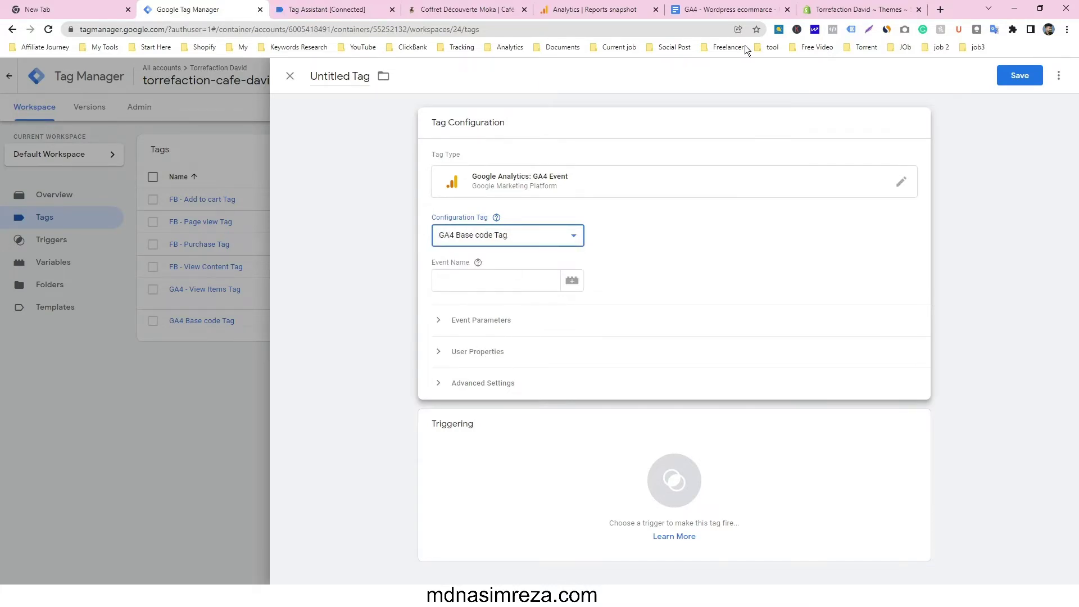
- Find the 'items' parameter name on the Event Parameter bullet of the Docs notes
left_click(727, 9)
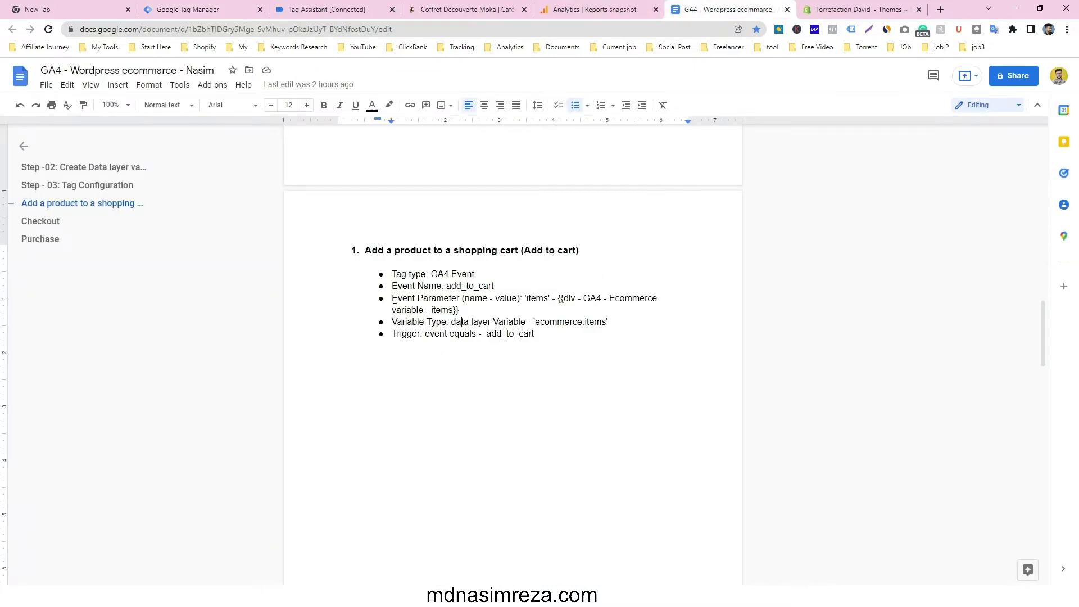
left_click_drag(394, 299, 464, 297)
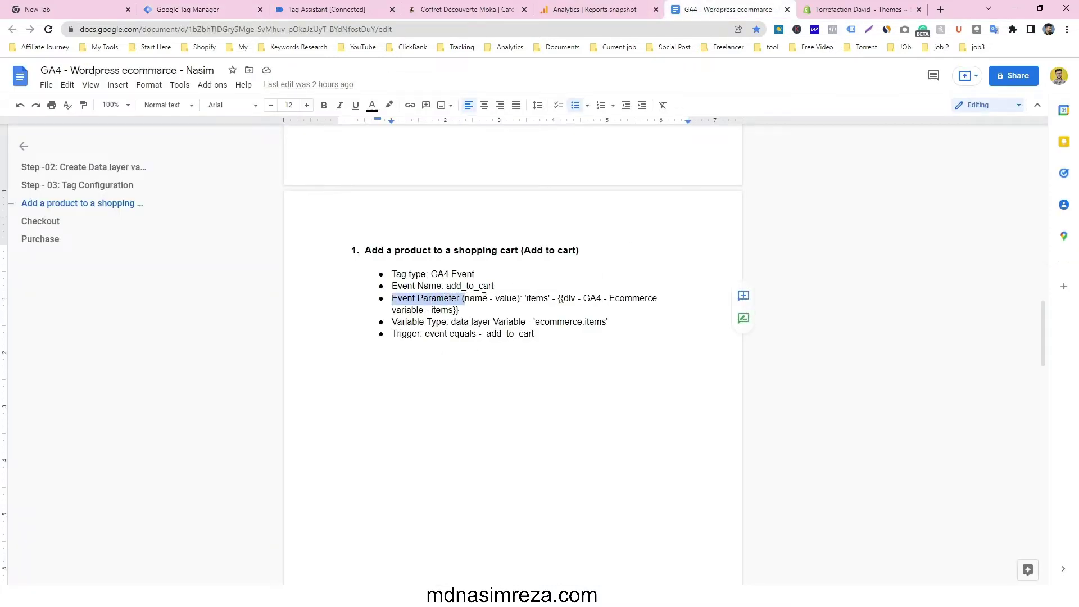
left_click(529, 304)
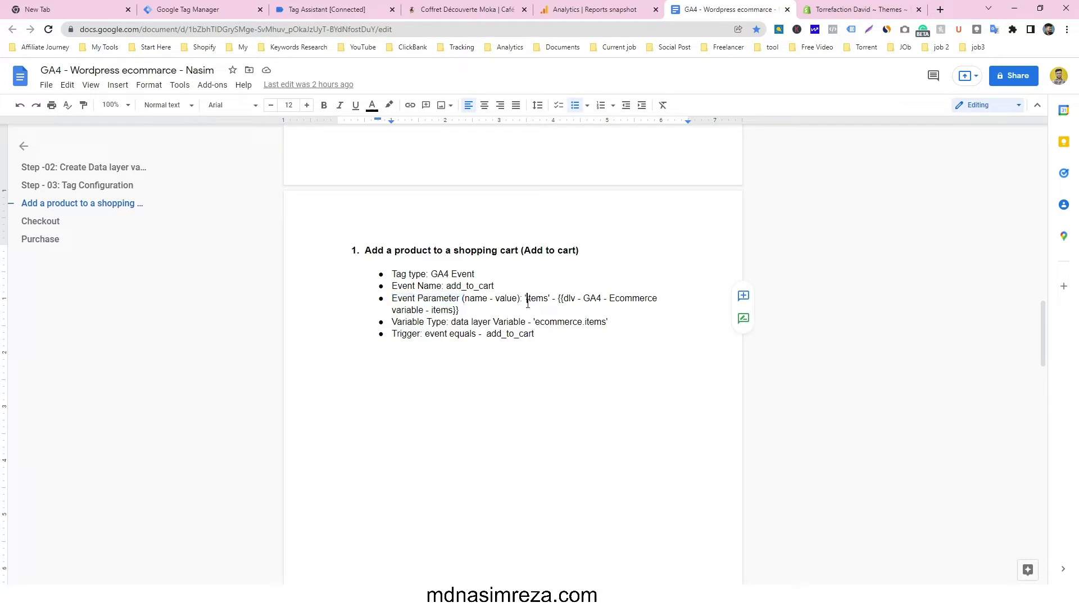
left_click(538, 304)
left_click_drag(548, 300, 532, 298)
- Add event parameter items with value {{dlv - GA4 - ecommerce Items}} to the tag
left_click(247, 9)
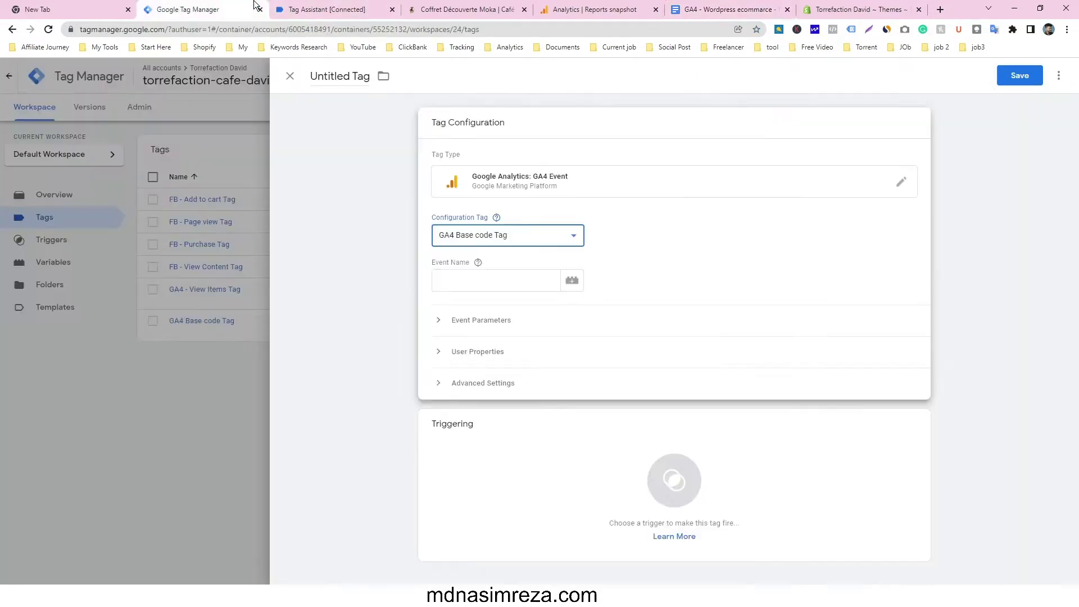
left_click(349, 5)
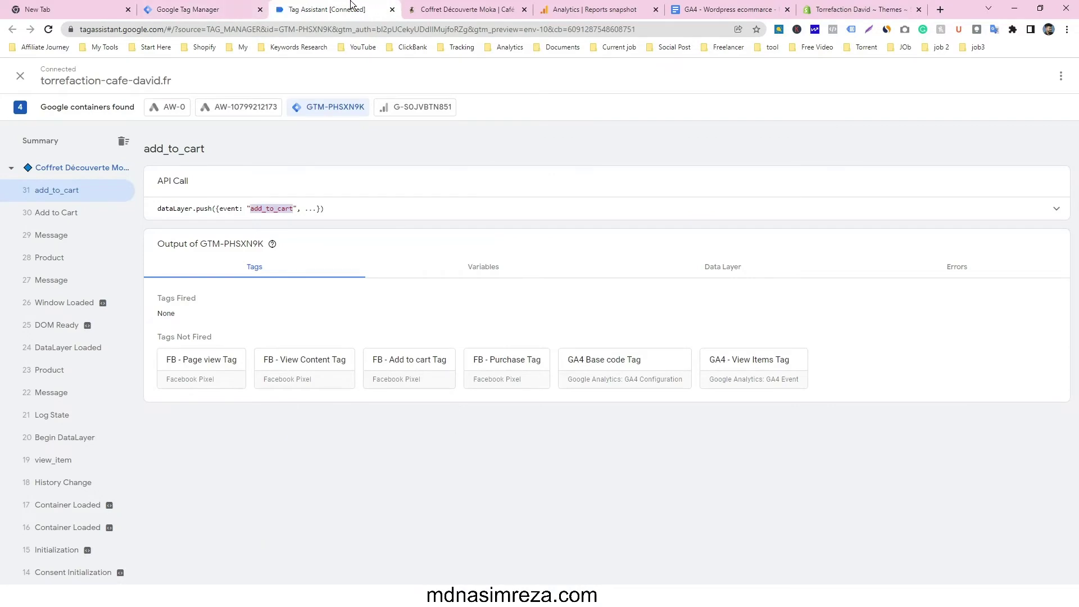
left_click(258, 5)
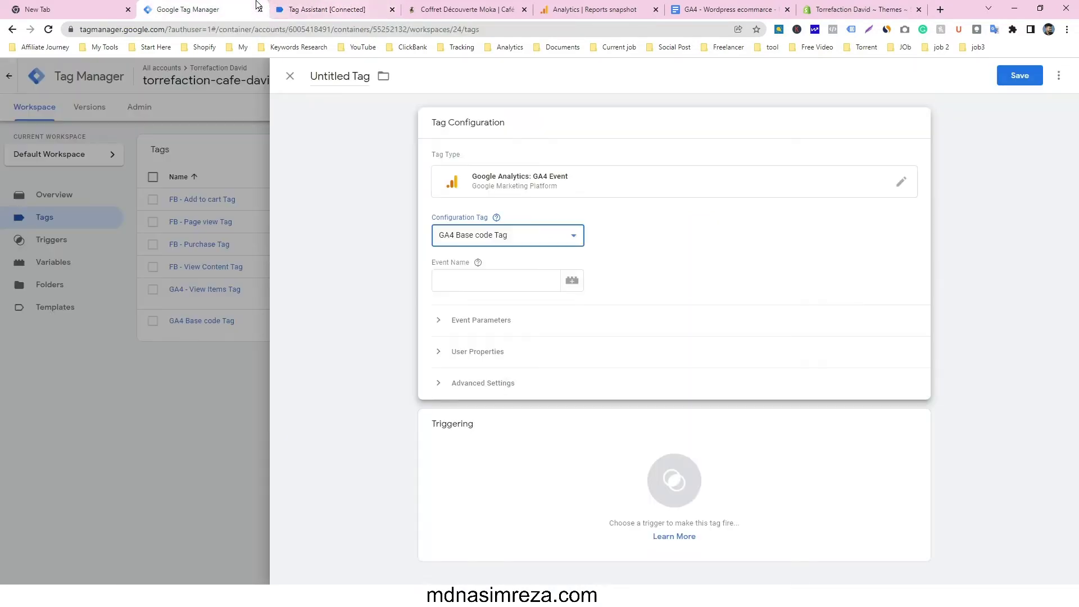
left_click(495, 323)
left_click(503, 361)
left_click(509, 363)
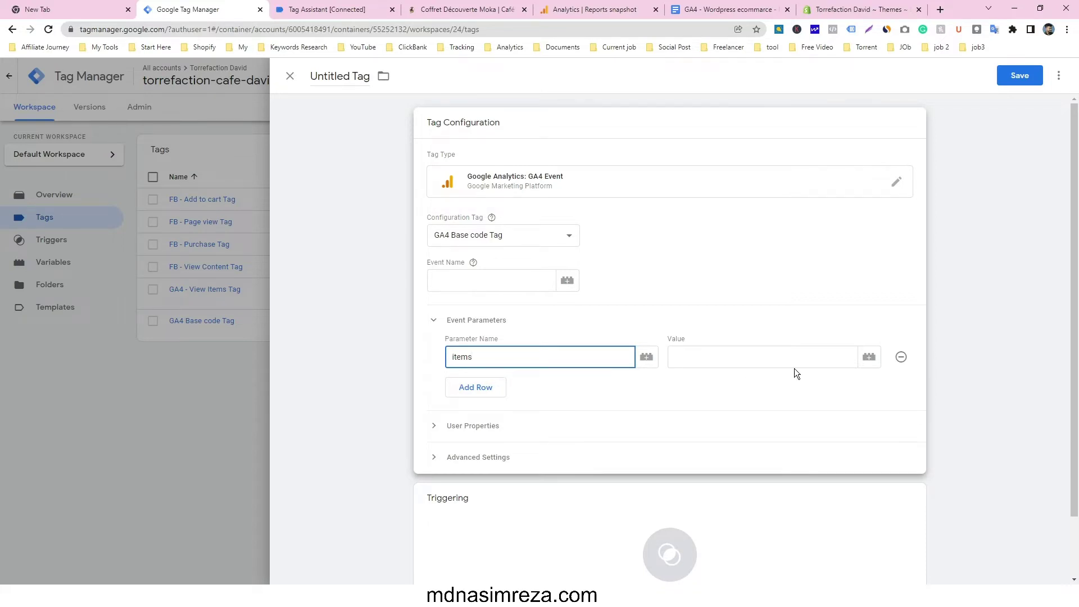
left_click(868, 356)
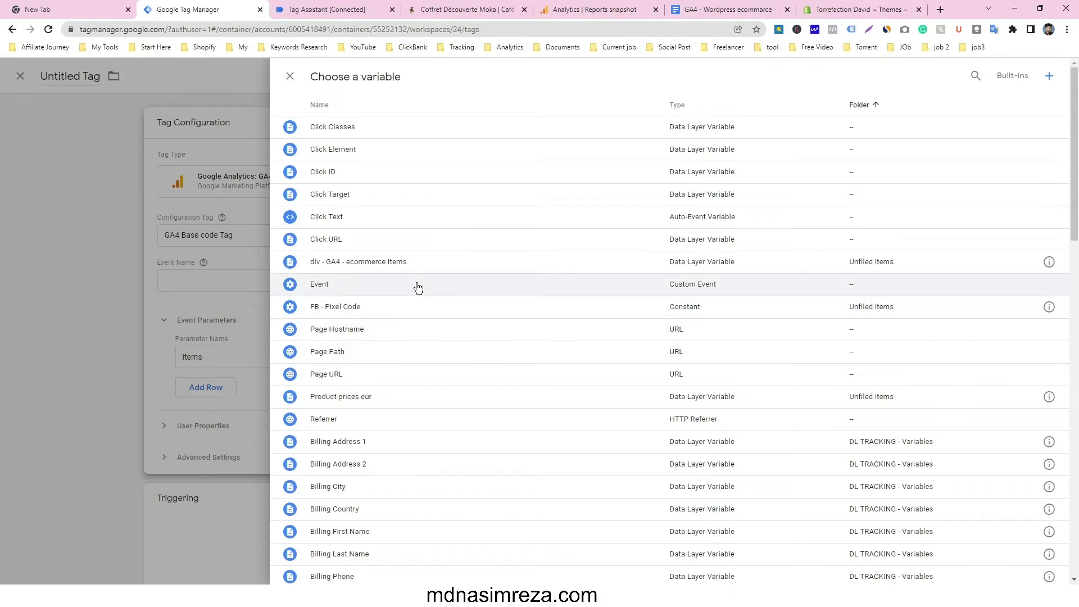
left_click(407, 263)
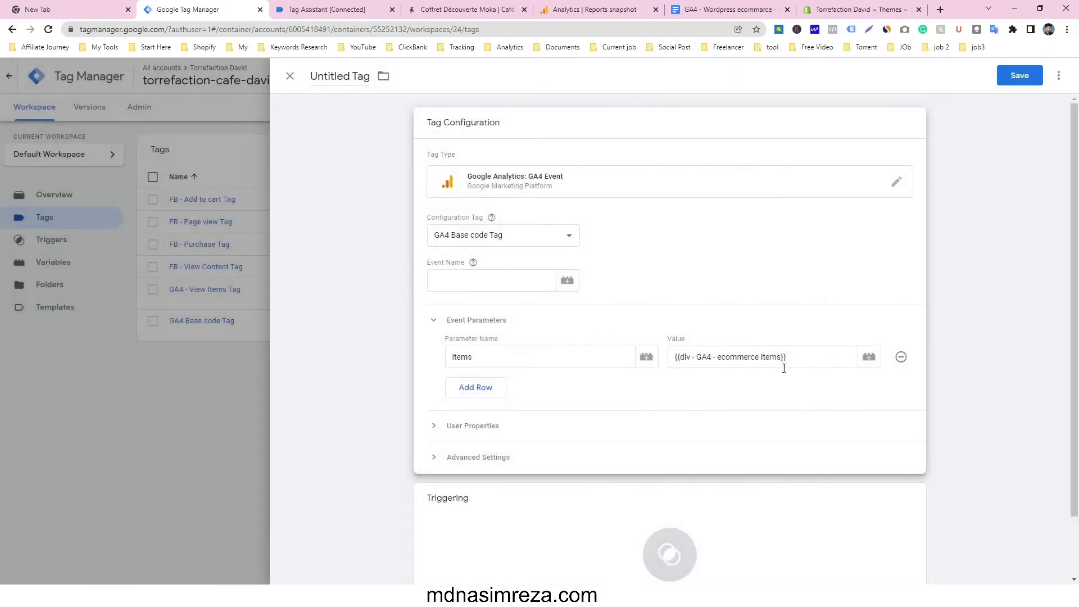
scroll(650, 393, "down", 2)
left_click(523, 503)
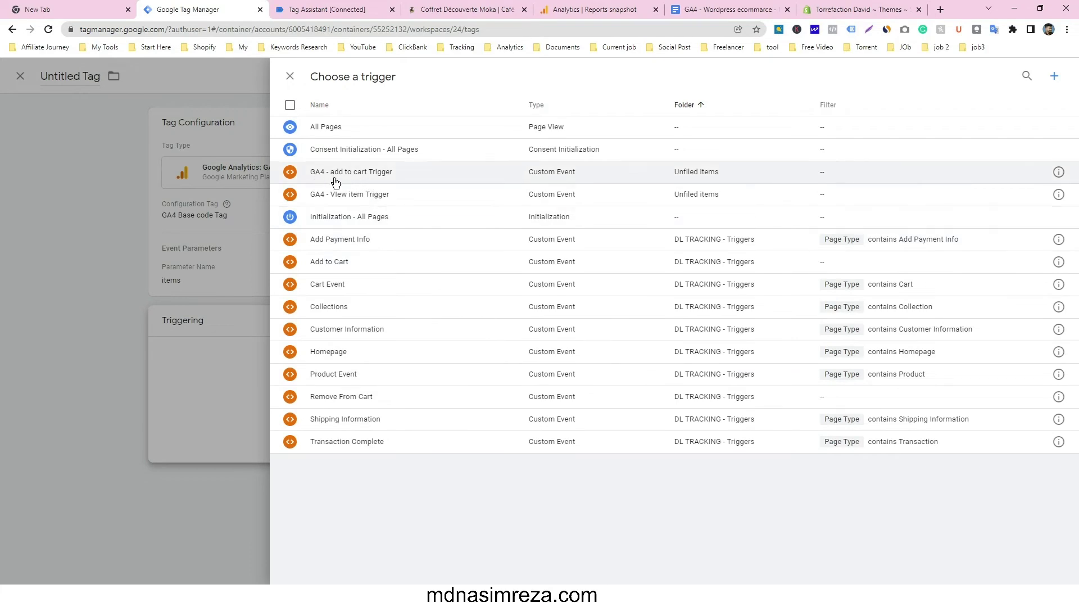
- Fire the tag on GA4 - add to cart Trigger, name it 'GA4 - add to cart Tag', and try saving
left_click(384, 177)
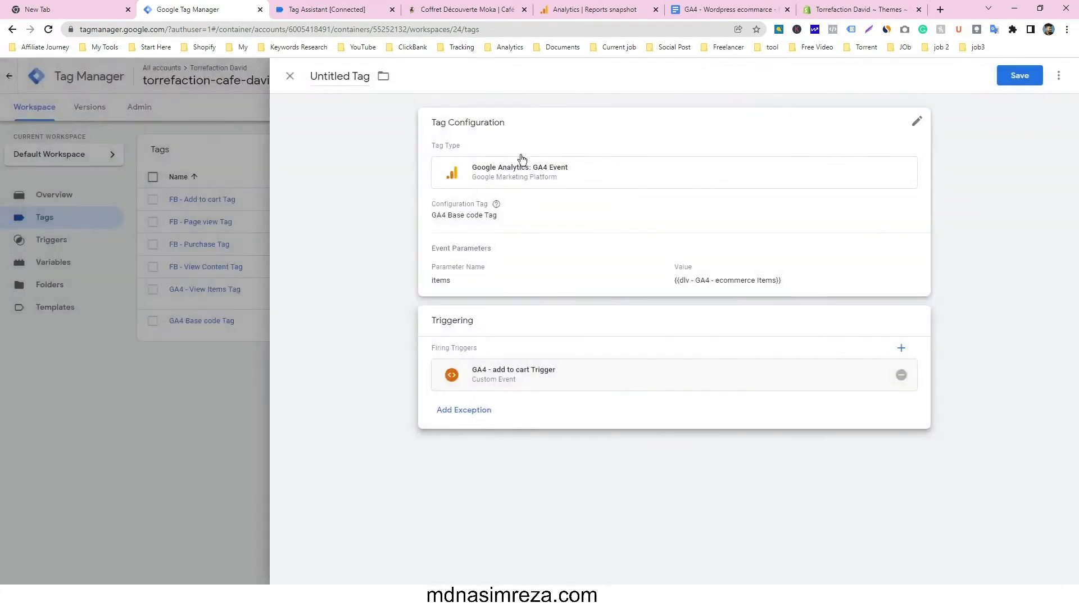
left_click_drag(352, 76, 312, 73)
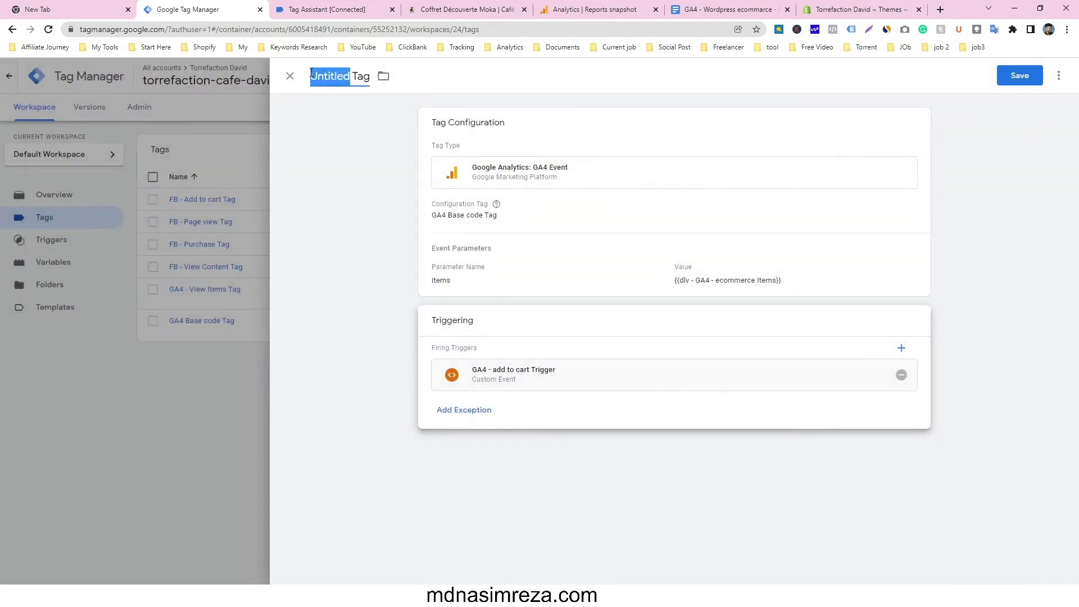
type("GA4")
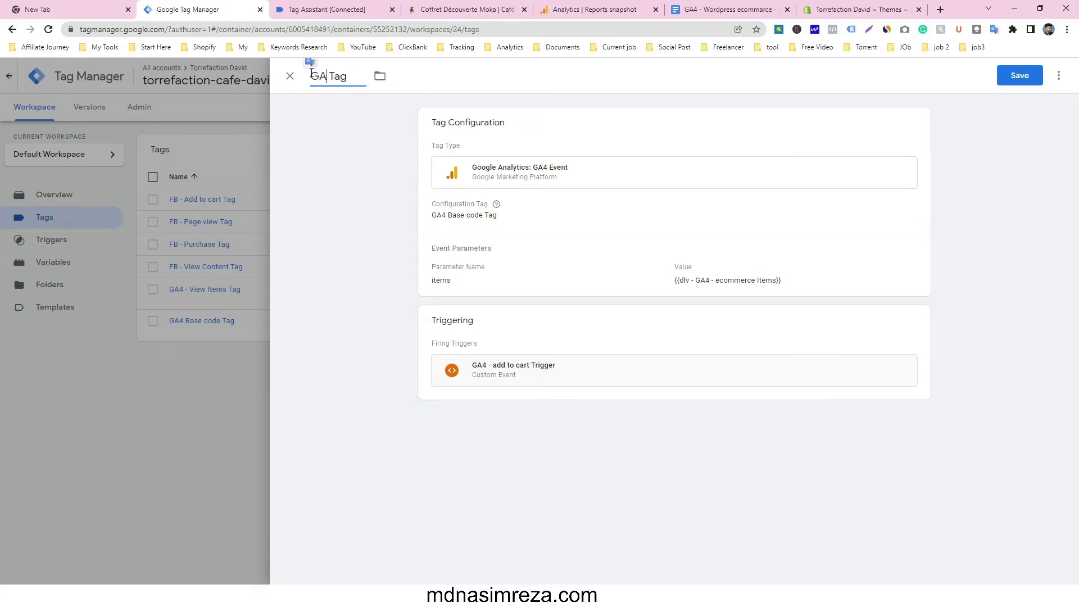
type(" - add to cart")
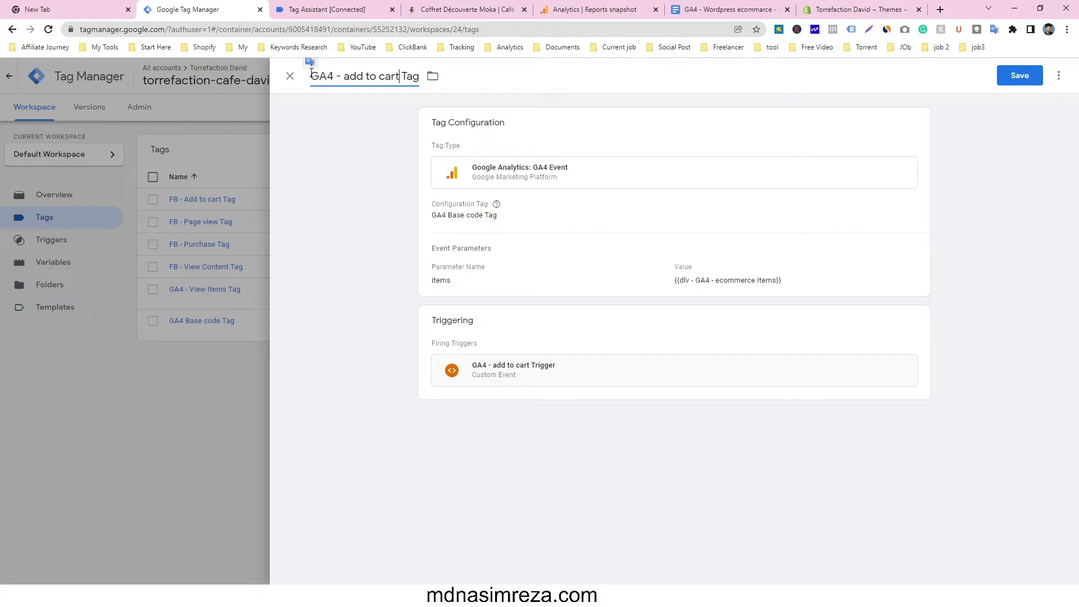
left_click(1027, 72)
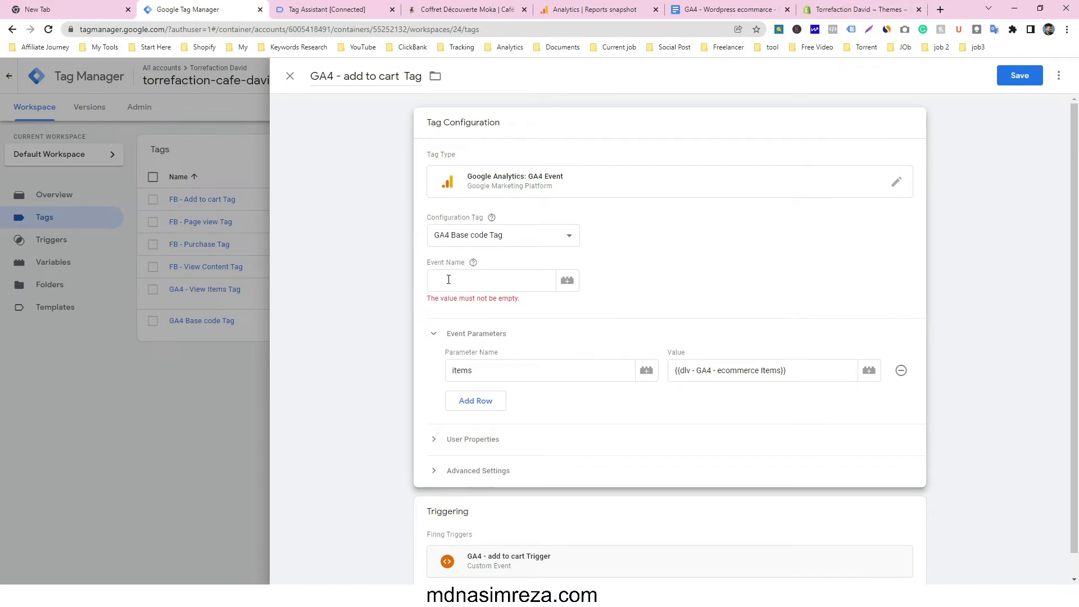
- Copy add_to_cart from the notes into the tag's Event Name field and save the GA4 - add to cart tag
left_click(713, 7)
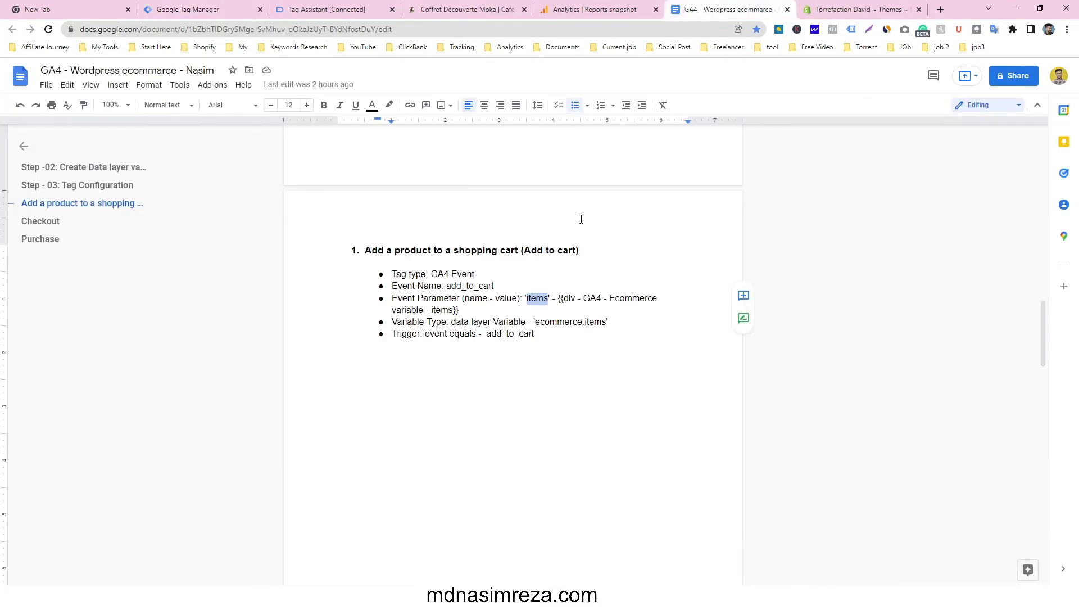
left_click_drag(447, 287, 498, 286)
key("ctrl+c")
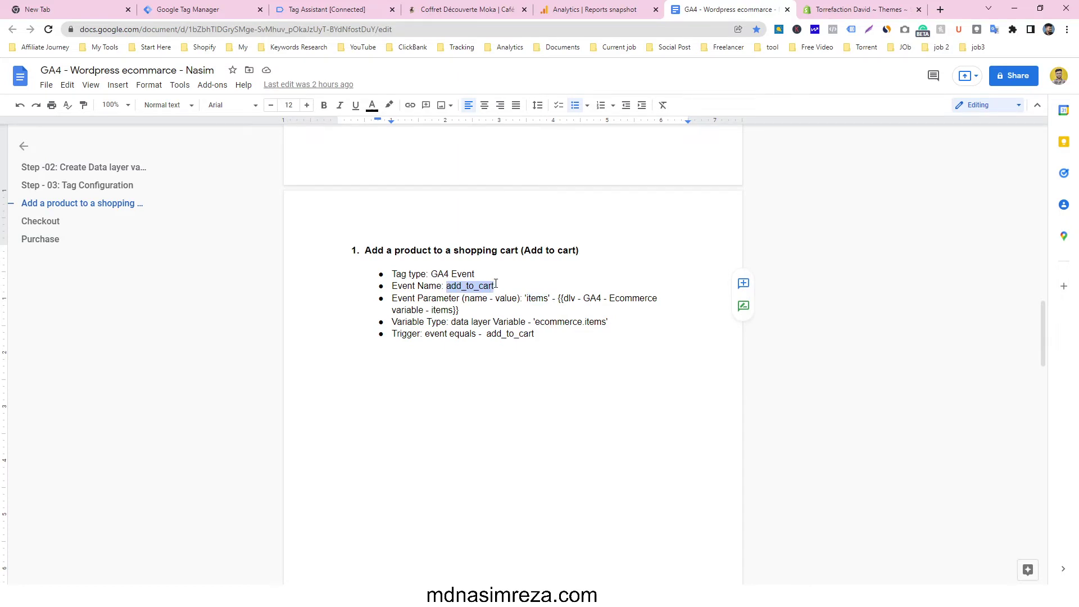
left_click(348, 9)
left_click(240, 6)
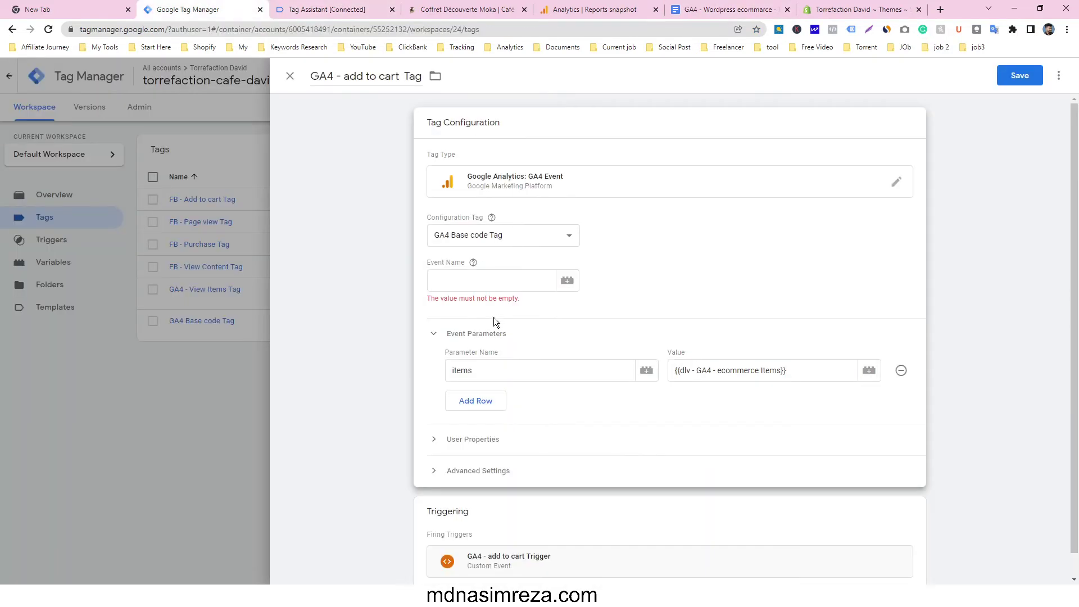
left_click(494, 280)
key("ctrl+v")
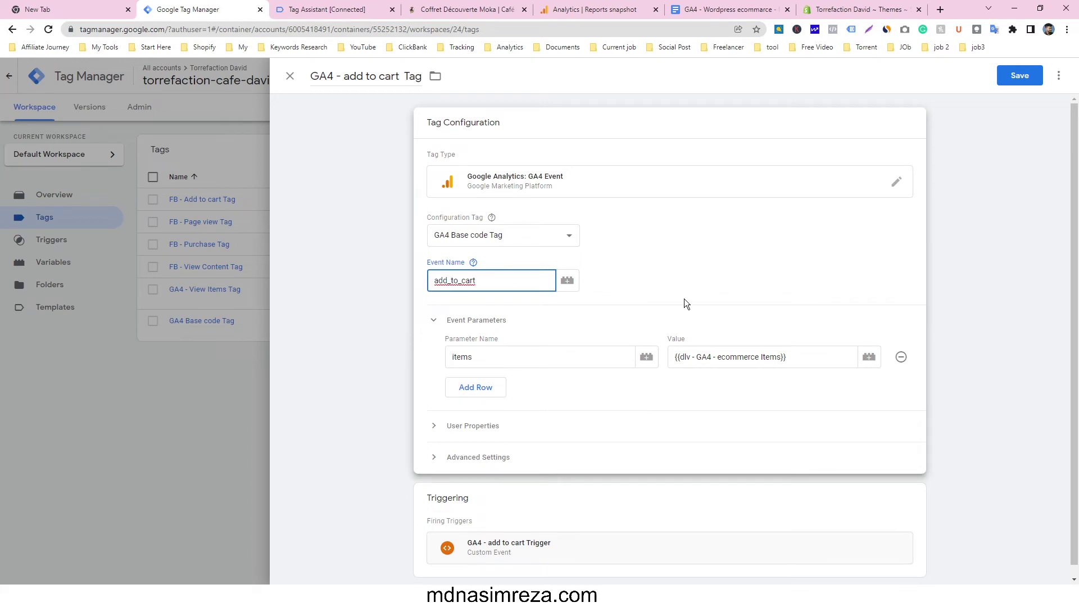
left_click(1006, 79)
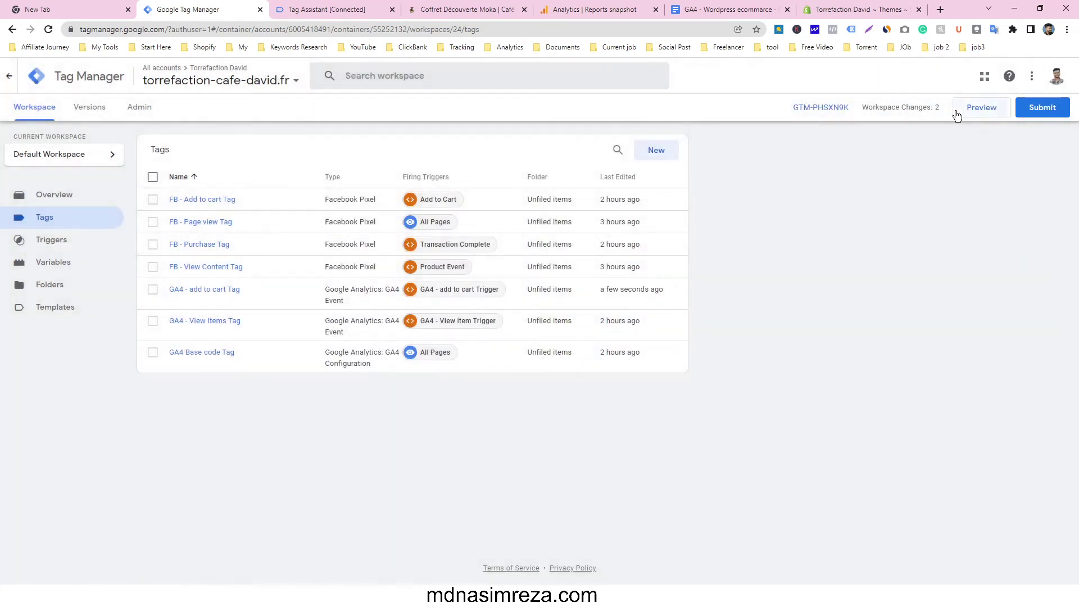
- Submit the workspace changes and publish them as Version 24, named 'add to cart ga'
left_click(1040, 113)
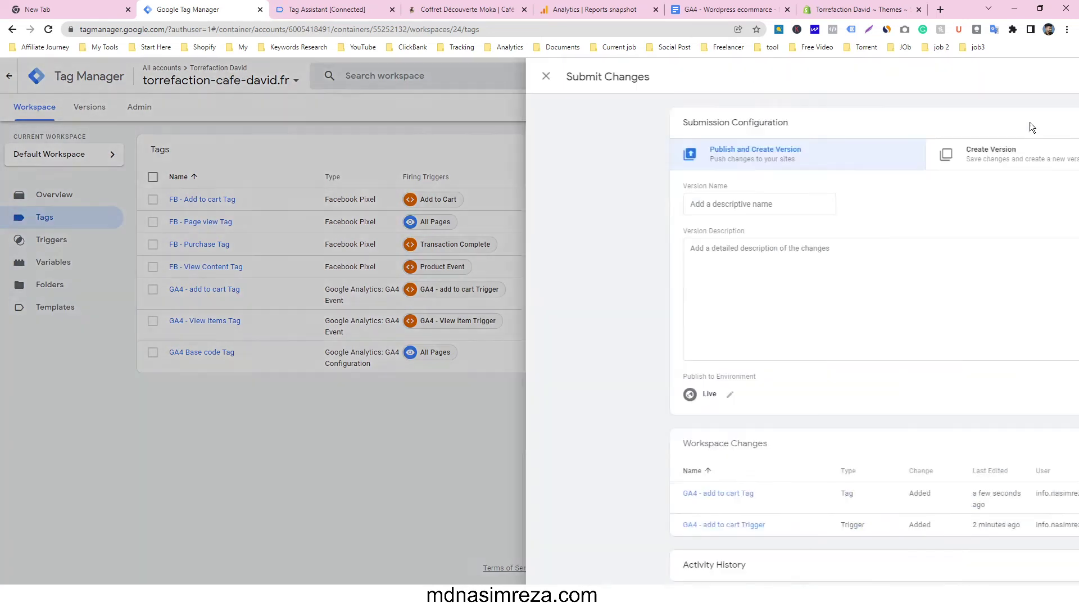
left_click(470, 202)
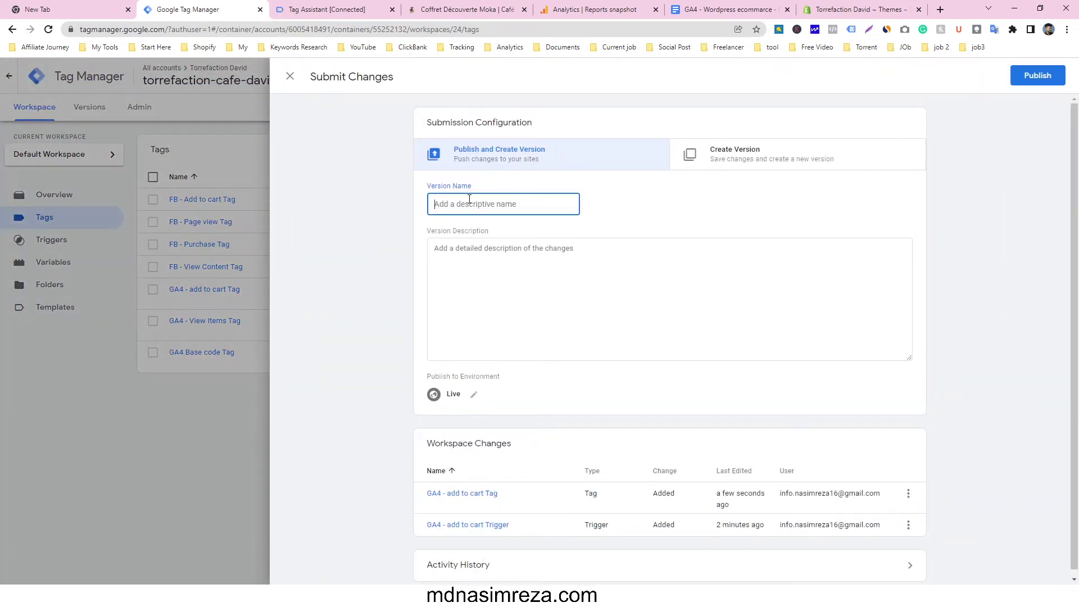
type("add to cart ga4")
left_click(1036, 74)
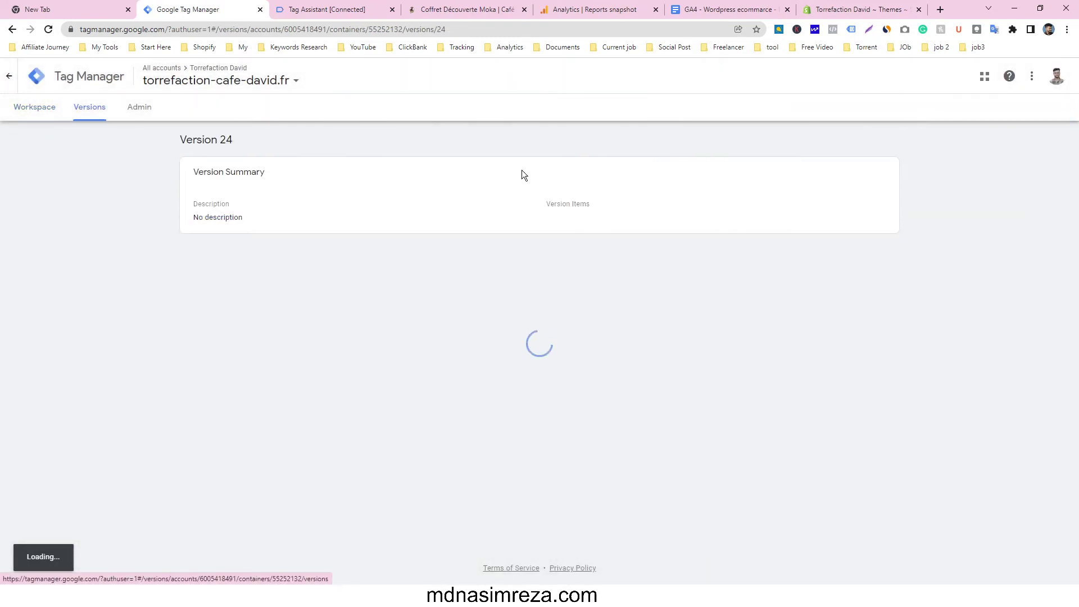
left_click(476, 11)
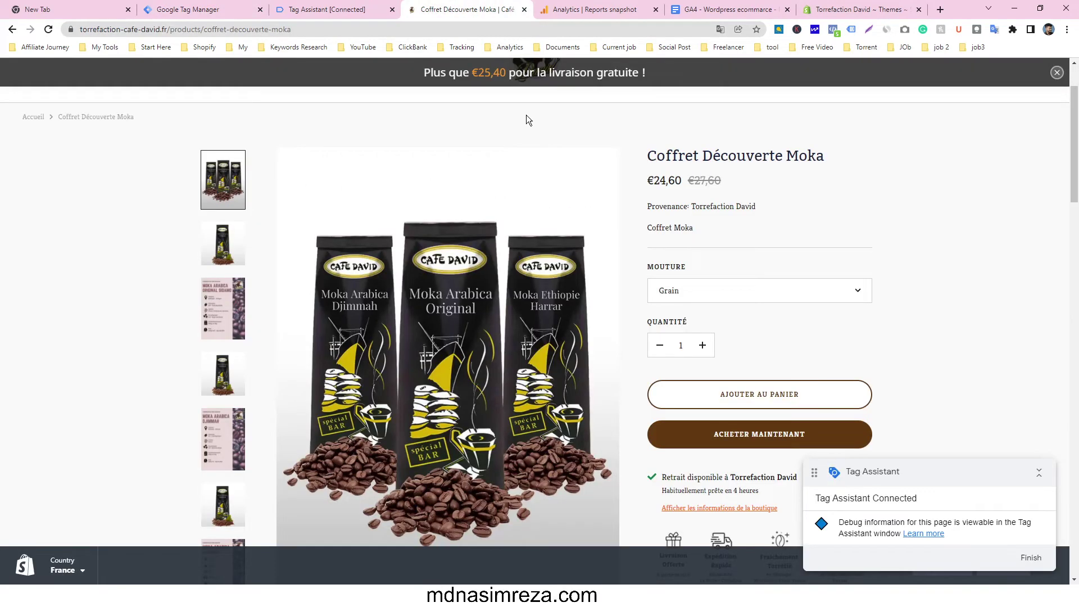
- Go to the shop homepage and check the Tag Assistant summary of fired tags
scroll(407, 94, "up", 2)
left_click(529, 144)
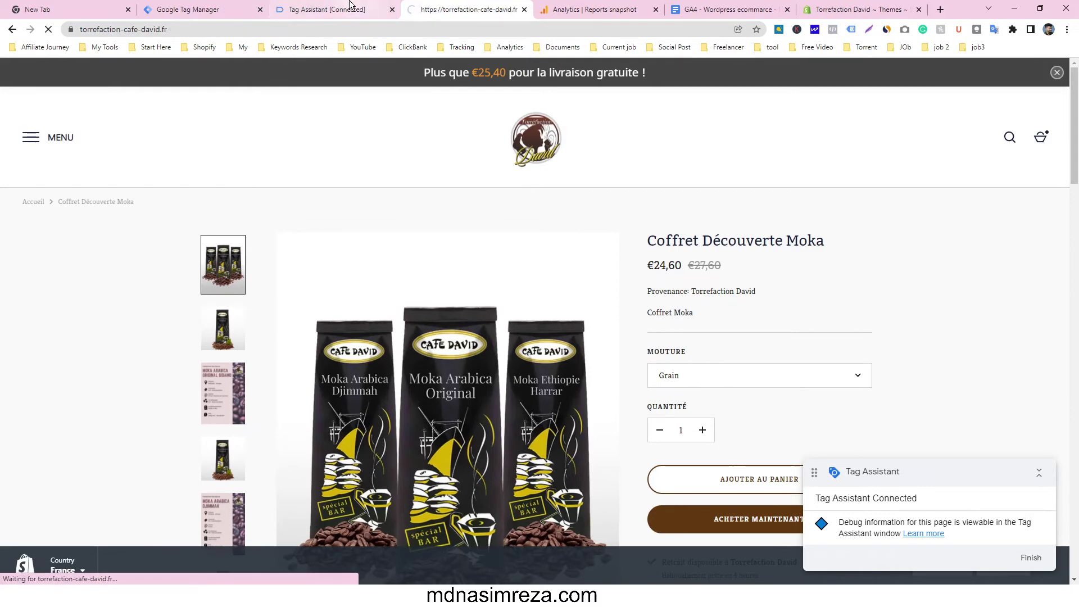
left_click(334, 9)
left_click(61, 143)
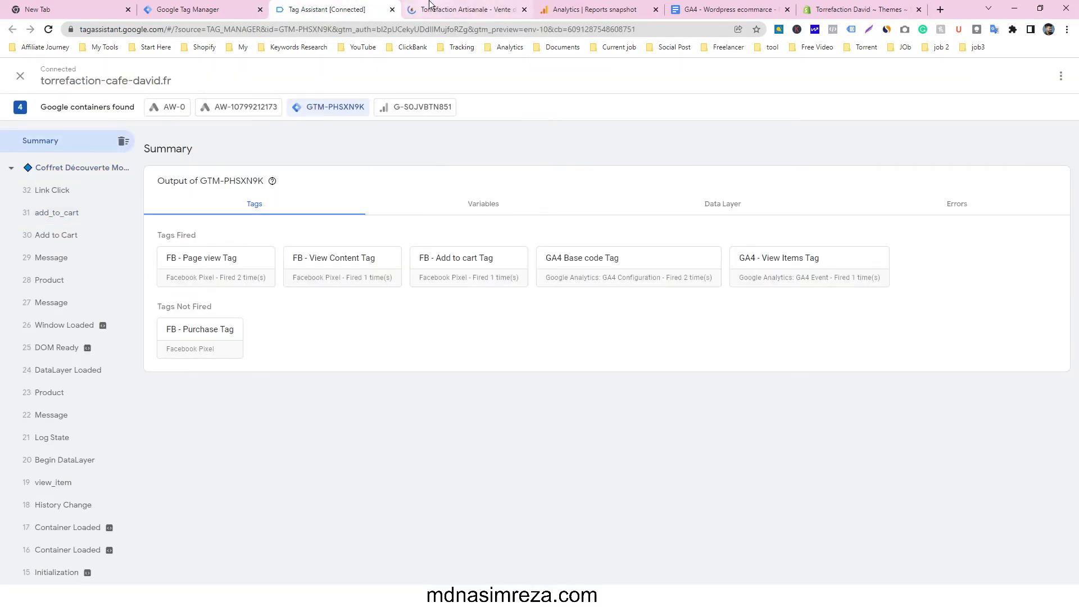
- Add Costa Rica Tarrazu coffee to the cart and confirm GA4 - add to cart fired in Tag Assistant
left_click(455, 5)
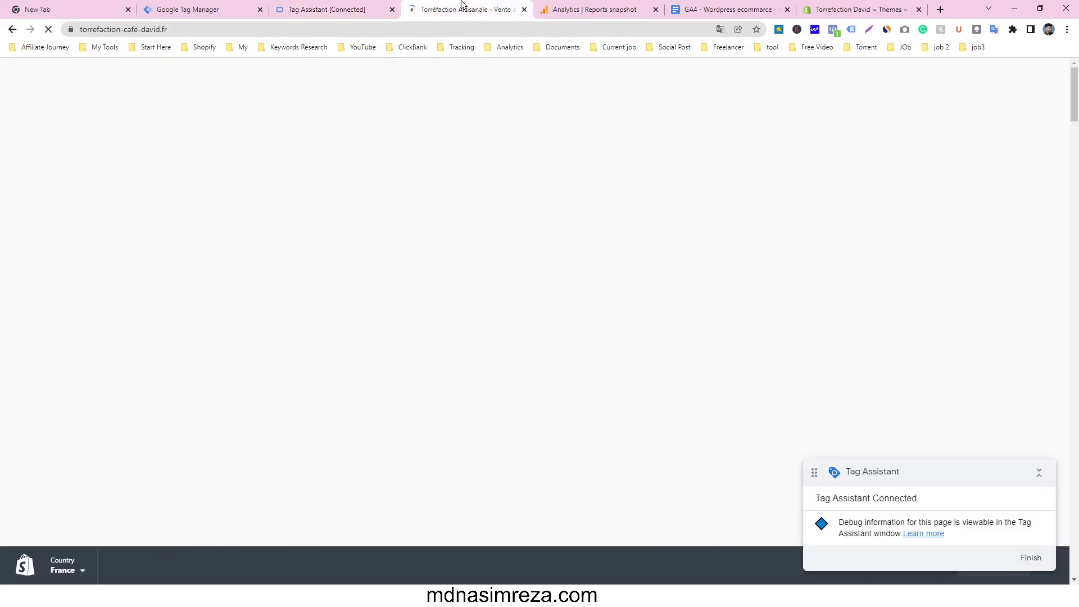
scroll(570, 258, "down", 5)
scroll(570, 258, "down", 7)
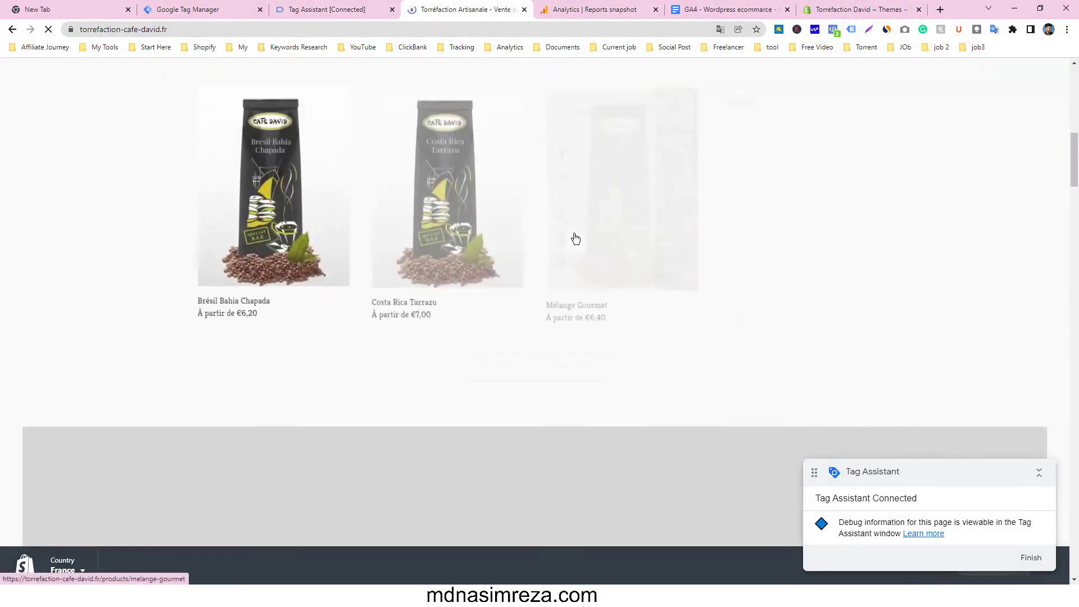
scroll(506, 224, "up", 2)
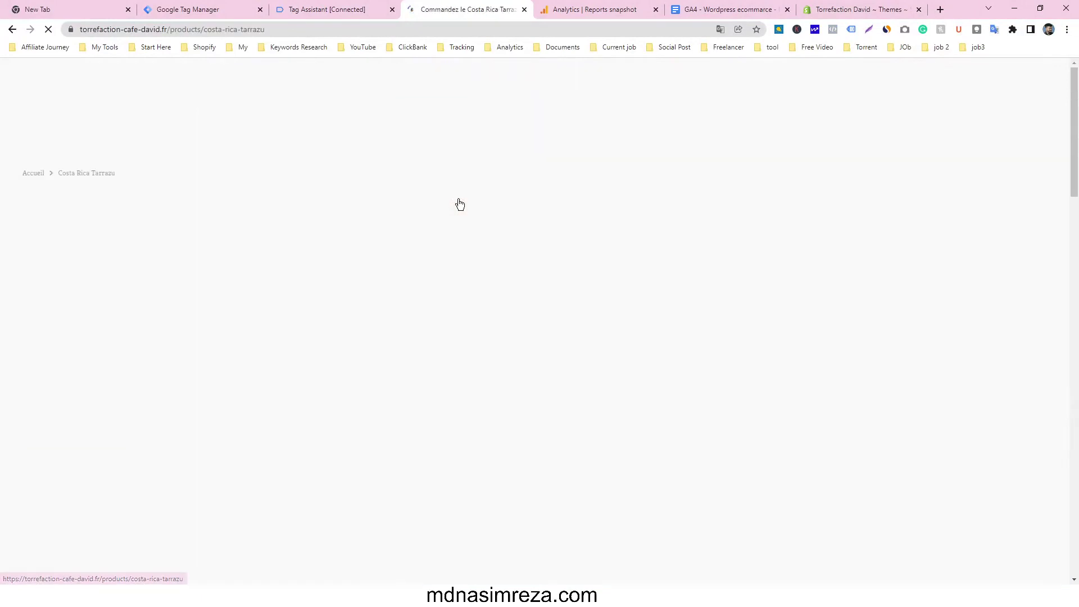
scroll(674, 253, "down", 4)
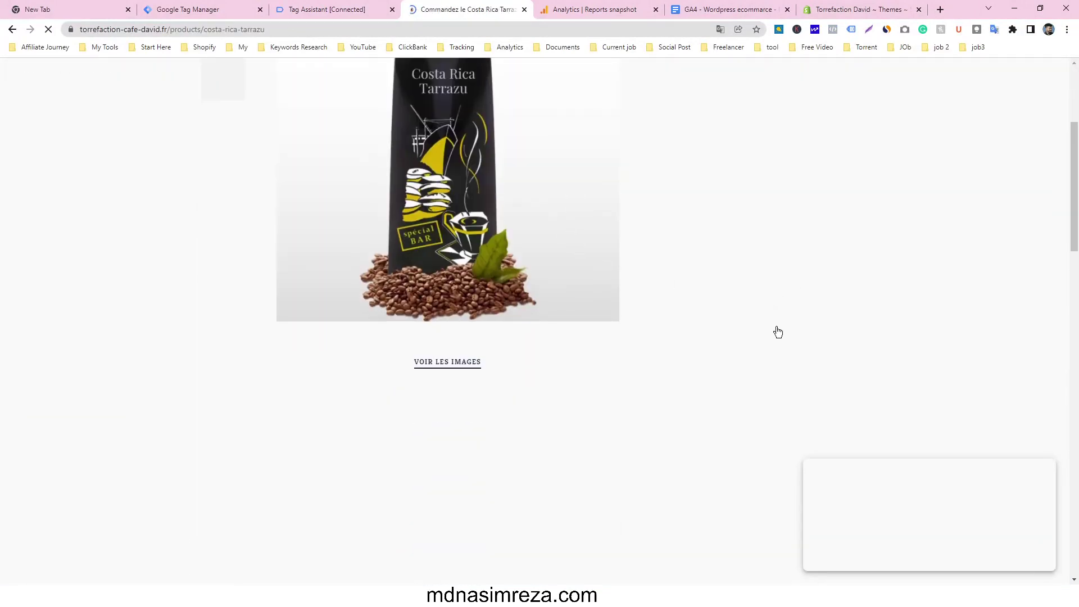
left_click(763, 281)
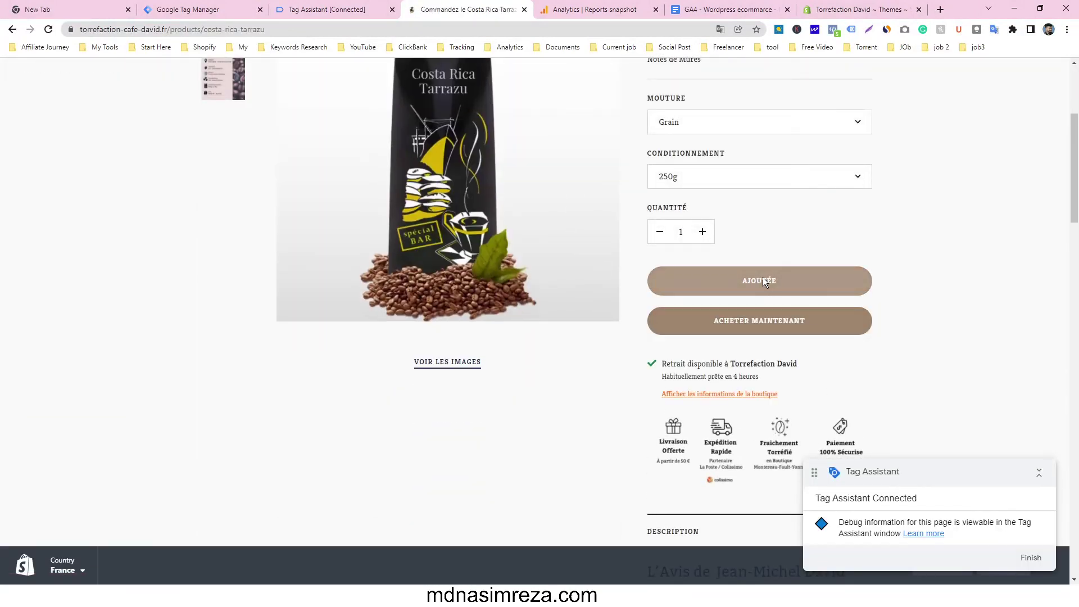
left_click(344, 10)
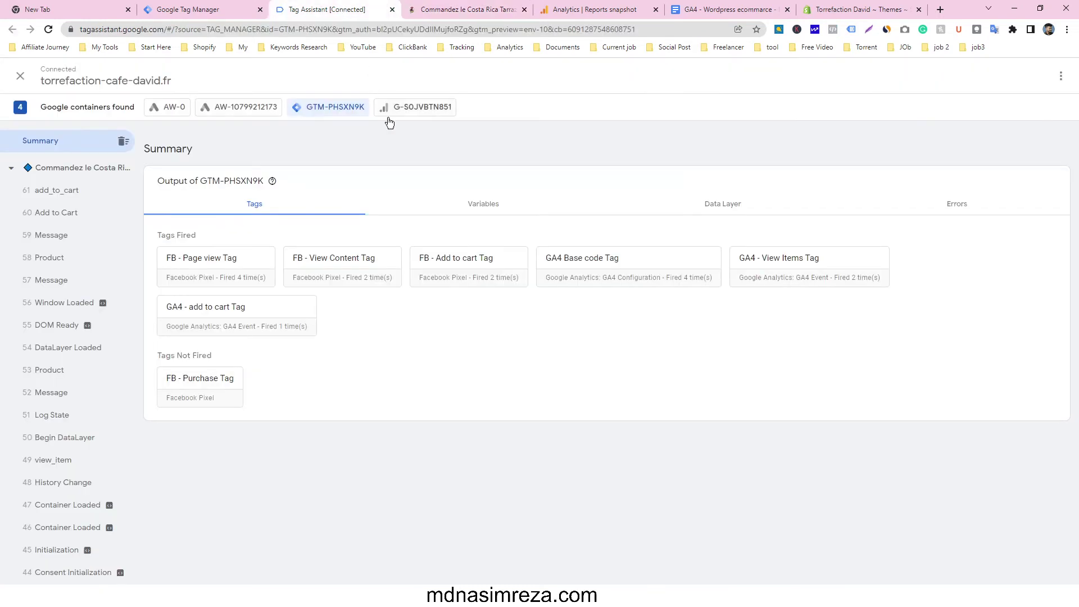